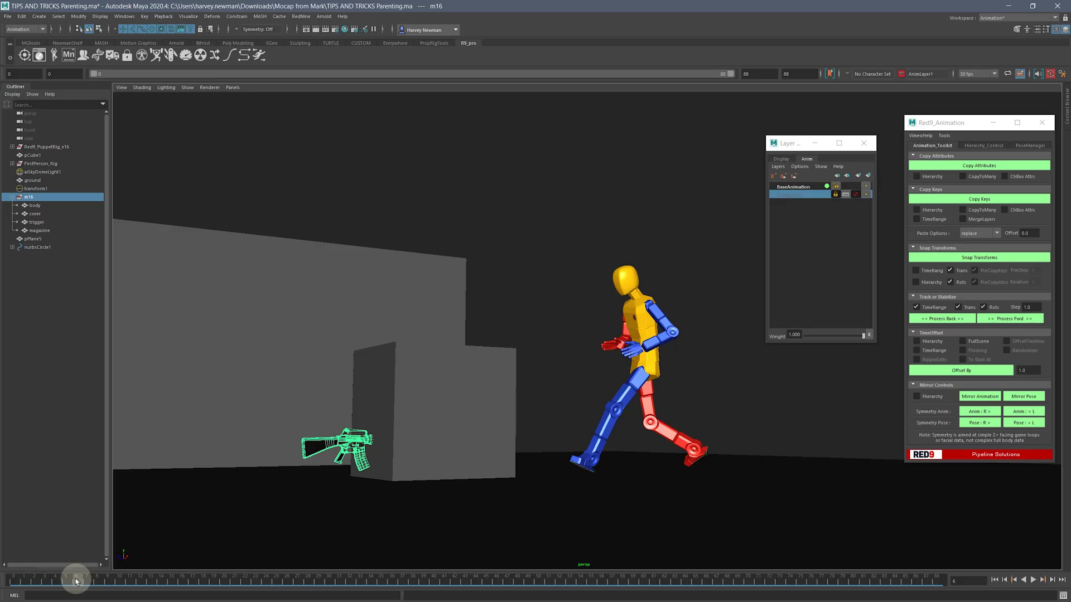
Play back the mocap animation to see how the character moves over the box toward the rifle
click(377, 488)
alt+drag(436, 465, 520, 431)
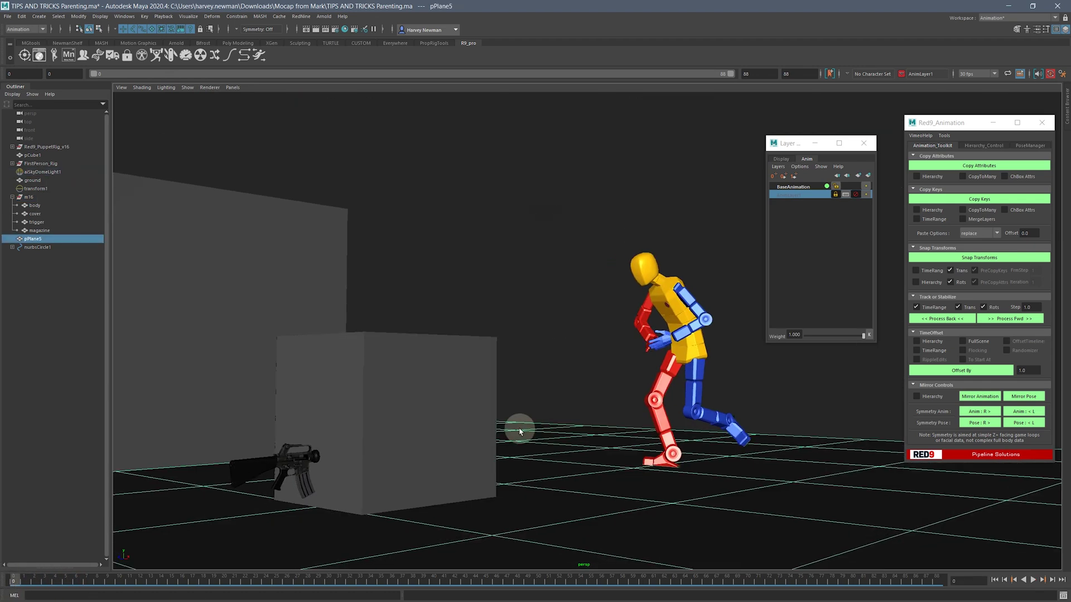
click(1033, 580)
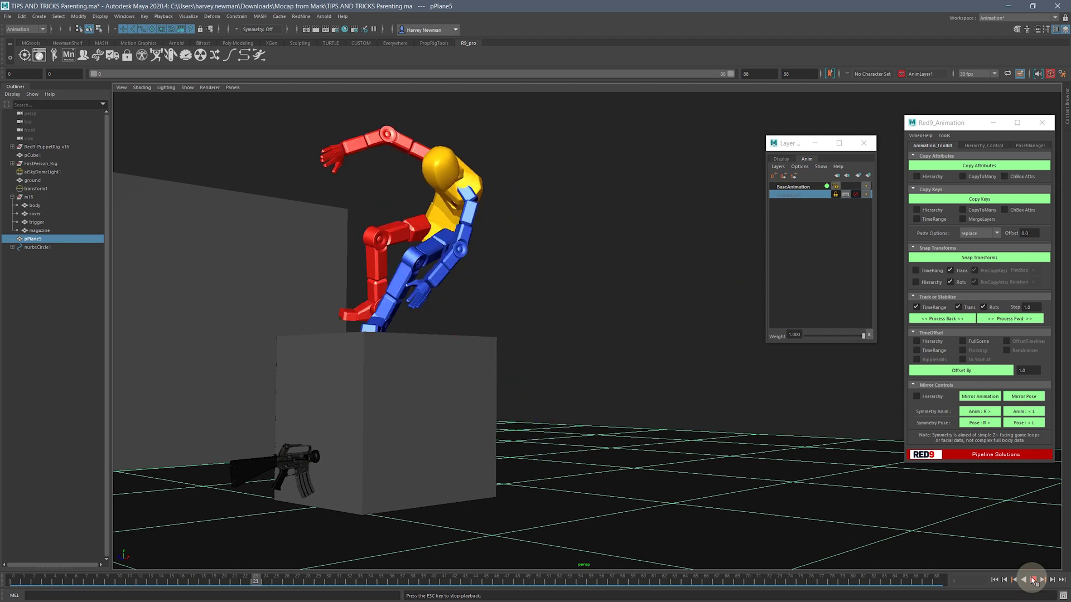
alt+drag(696, 459, 590, 435)
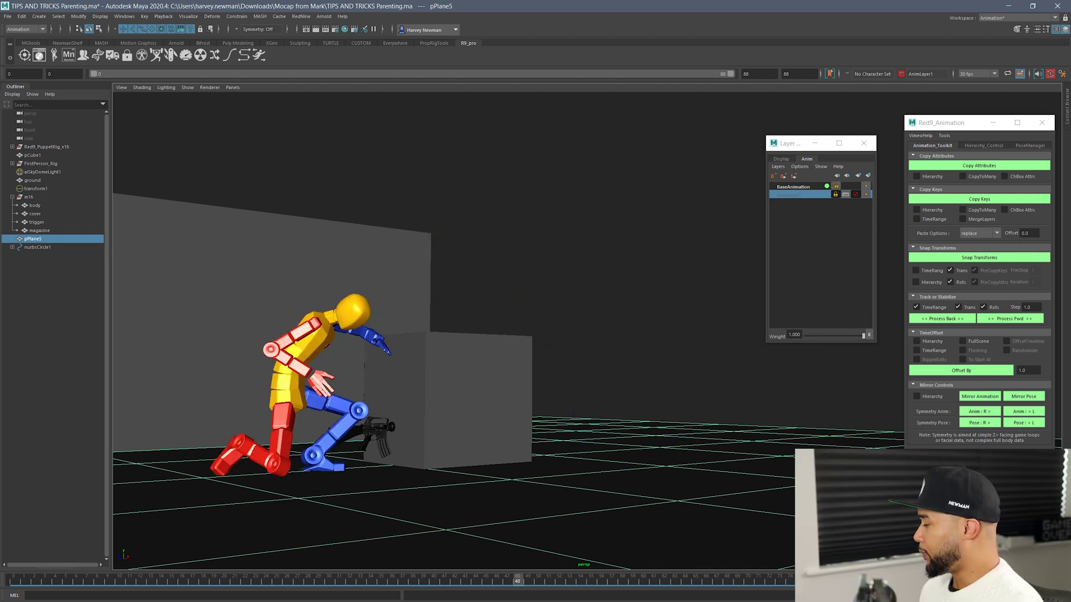
Return the animation to frame 0 and examine where the rifle lies beside the box relative to the character
drag(62, 592, 404, 549)
alt+drag(392, 377, 340, 362)
scroll(355, 386, up, 2)
scroll(360, 383, down, 1)
click(12, 580)
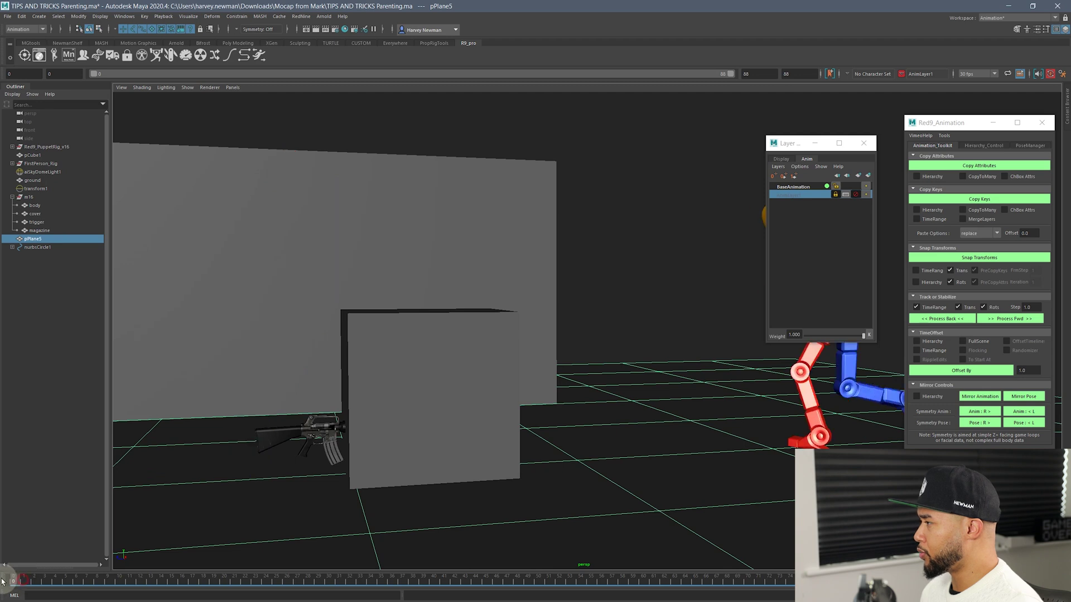
alt+middle_drag(225, 488, 130, 498)
alt+drag(130, 498, 256, 472)
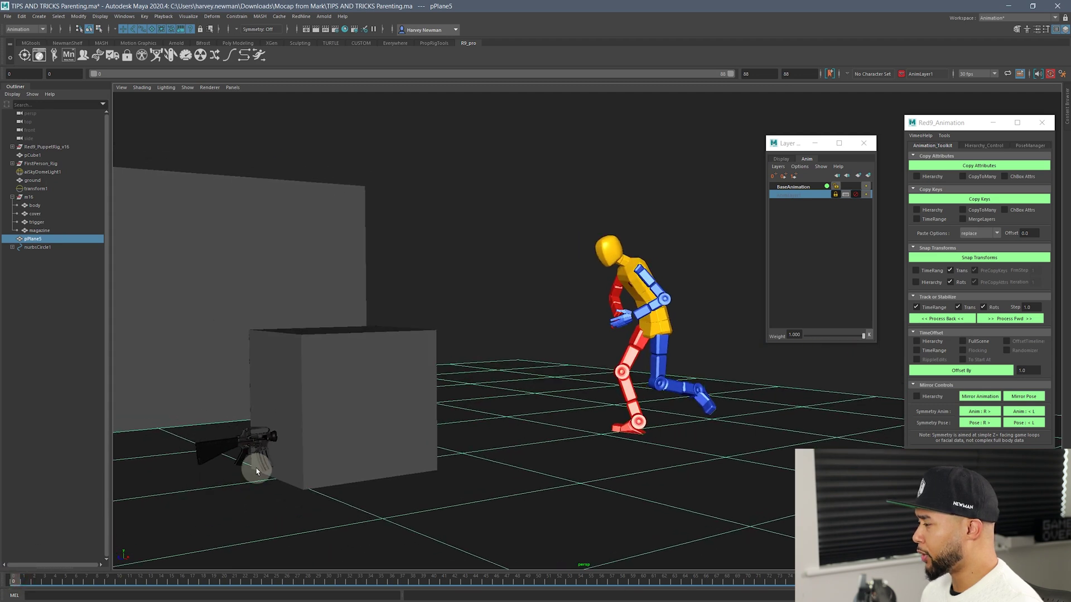
alt+middle_drag(294, 446, 440, 455)
scroll(422, 477, up, 2)
alt+drag(422, 477, 432, 480)
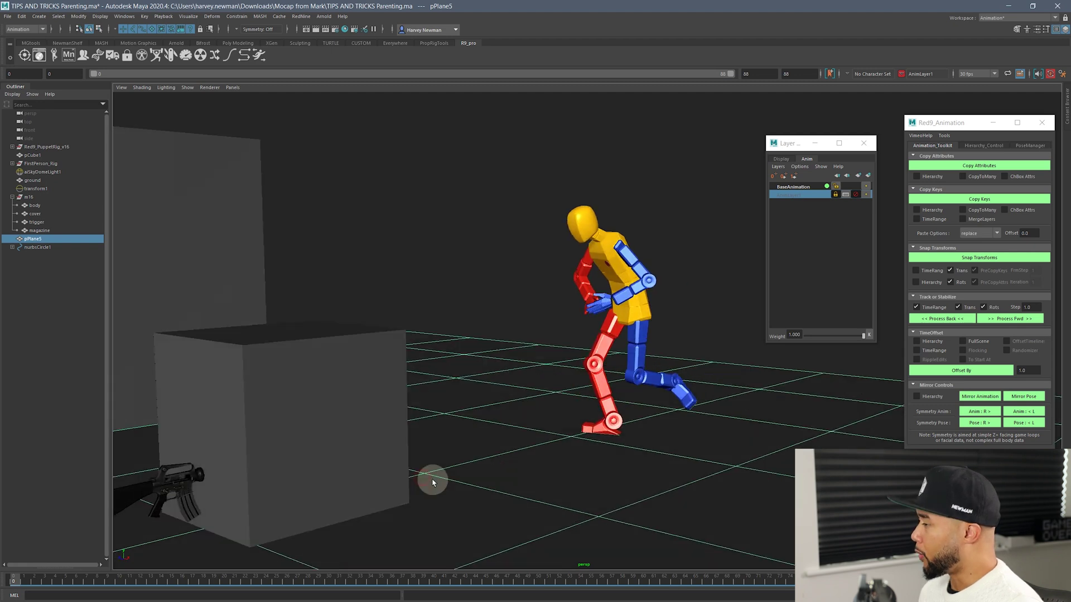
Scrub the animation repeatedly from its start and review the character's run, vault over the box and crouch
drag(26, 584, 66, 580)
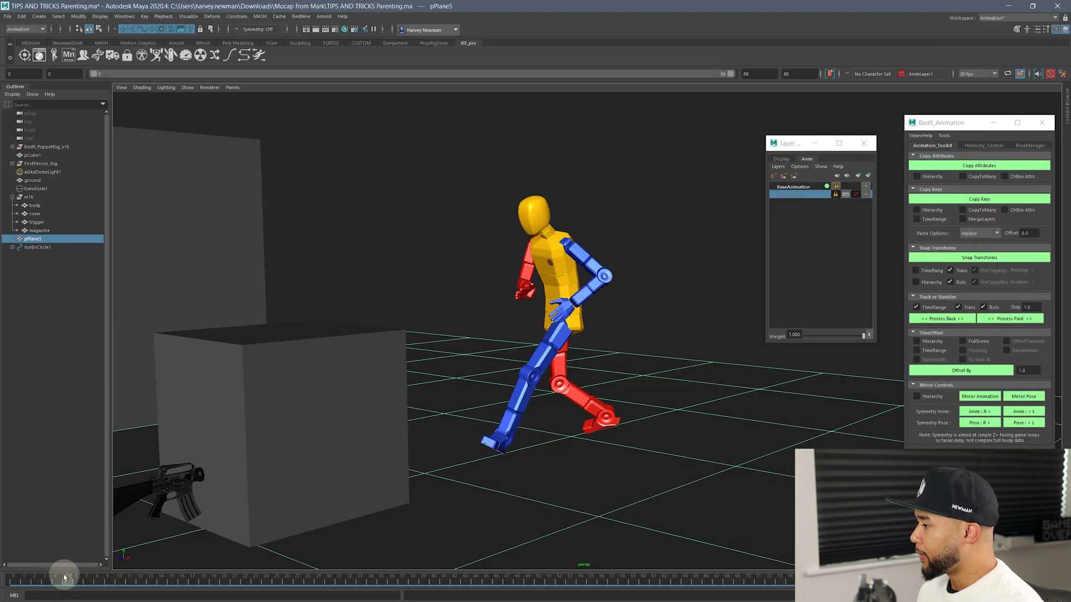
drag(64, 575, 199, 574)
alt+drag(378, 311, 426, 331)
drag(206, 584, 350, 580)
alt+middle_drag(354, 471, 438, 495)
drag(349, 579, 677, 597)
drag(781, 595, 65, 578)
alt+middle_drag(424, 496, 220, 473)
alt+drag(219, 473, 288, 483)
drag(72, 578, 174, 594)
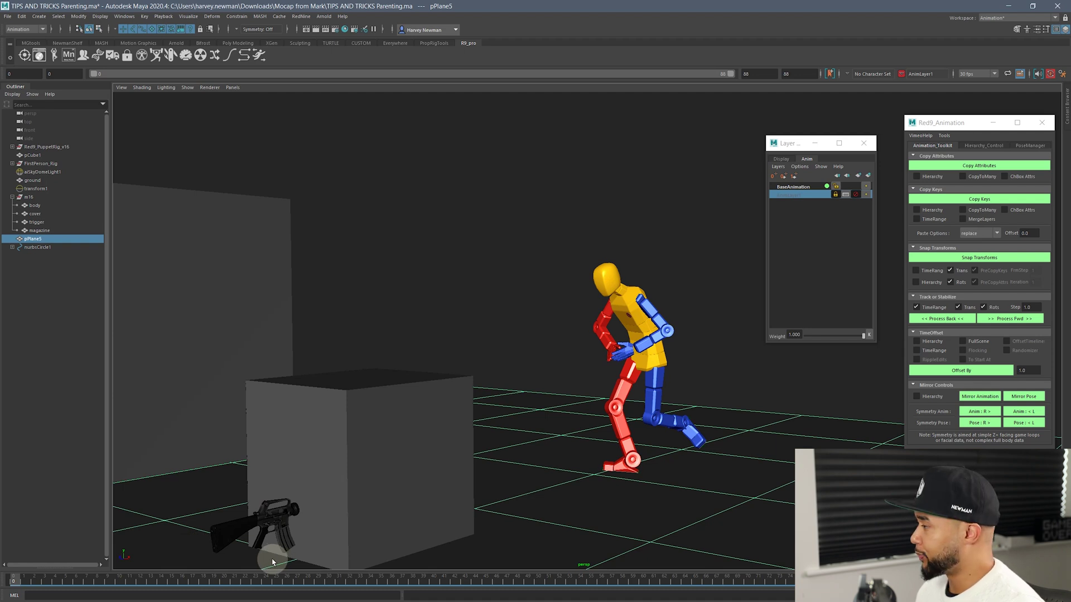
drag(22, 582, 594, 599)
alt+drag(530, 566, 524, 486)
click(15, 581)
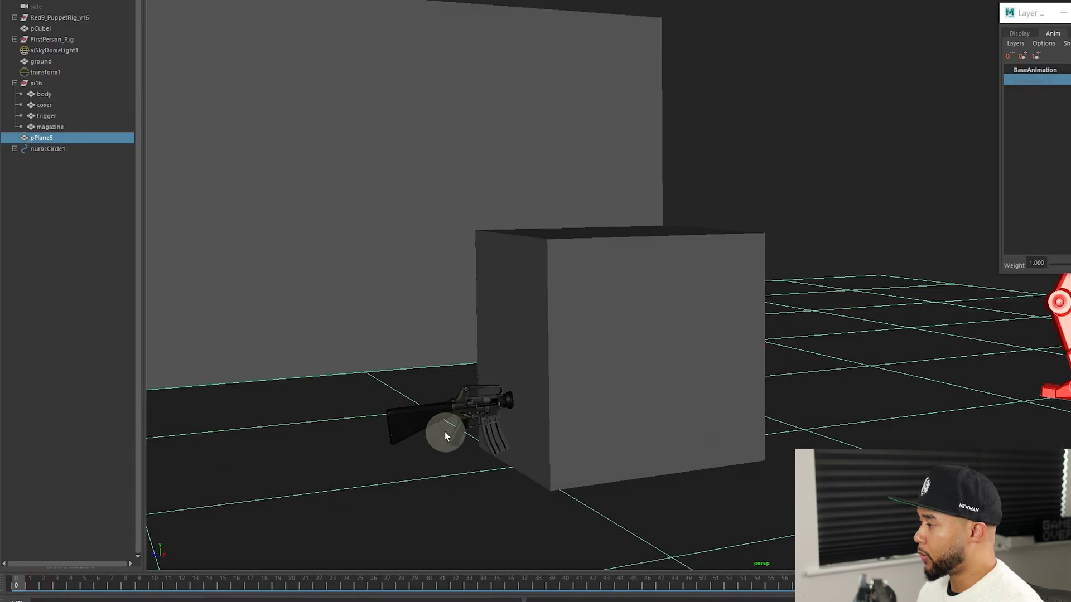
Select the m16 rifle group beside the box at frame 0
click(365, 441)
alt+middle_drag(444, 472, 416, 510)
click(359, 461)
alt+drag(359, 461, 558, 491)
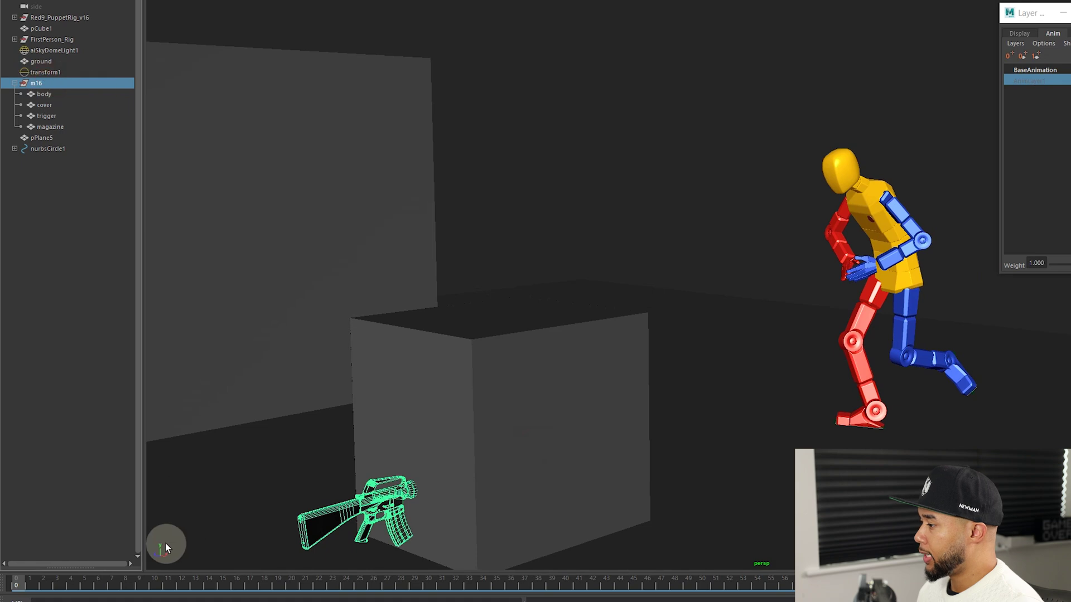
mouse_move(25, 584)
mouse_down()
mouse_move(647, 584)
mouse_move(86, 569)
mouse_move(14, 584)
mouse_up()
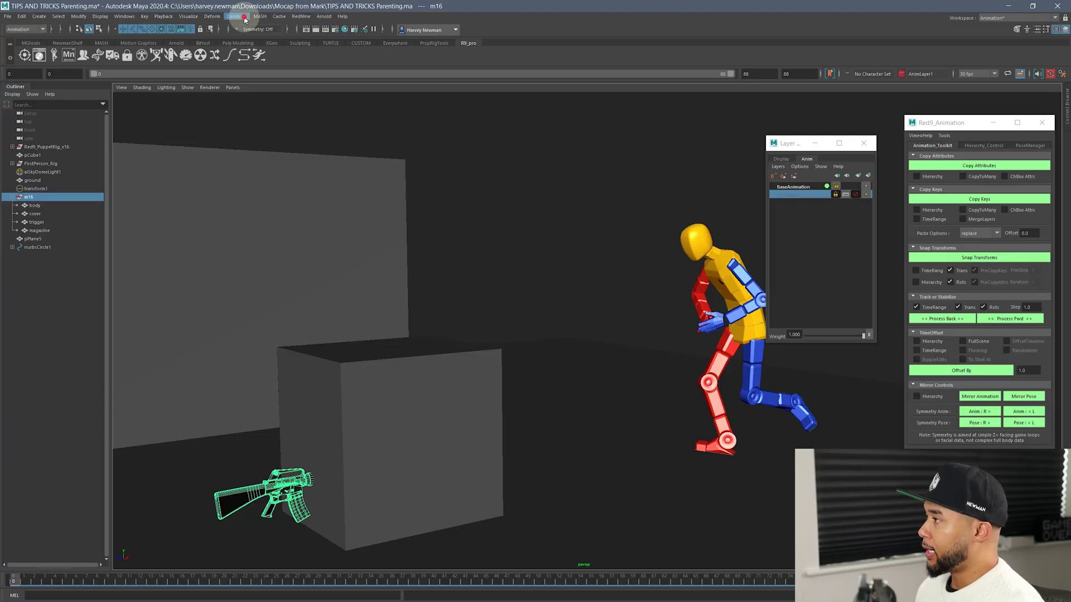
Detach the constraint commands as a floating window over the viewport
click(244, 18)
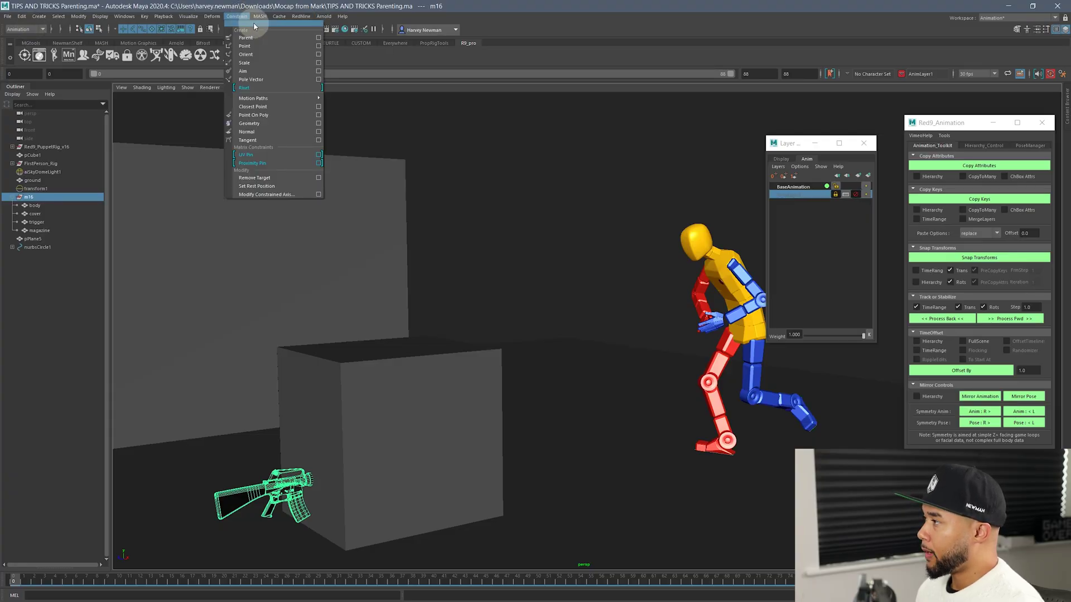
click(254, 24)
drag(277, 9, 481, 107)
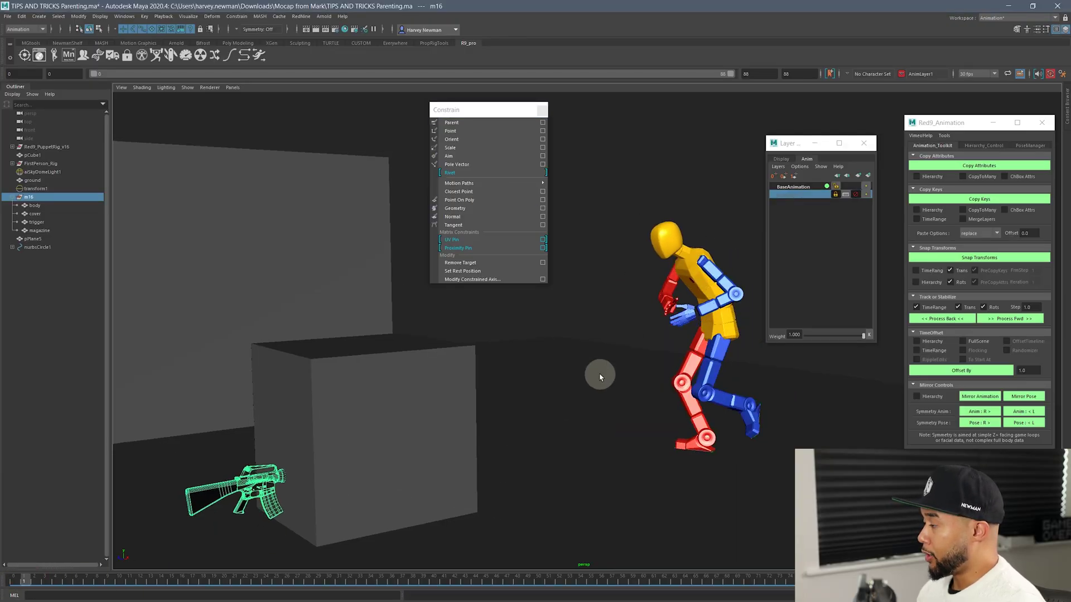
Scrub through the animation and examine the character's hands in relation to the rifle
alt+middle_drag(599, 377, 560, 374)
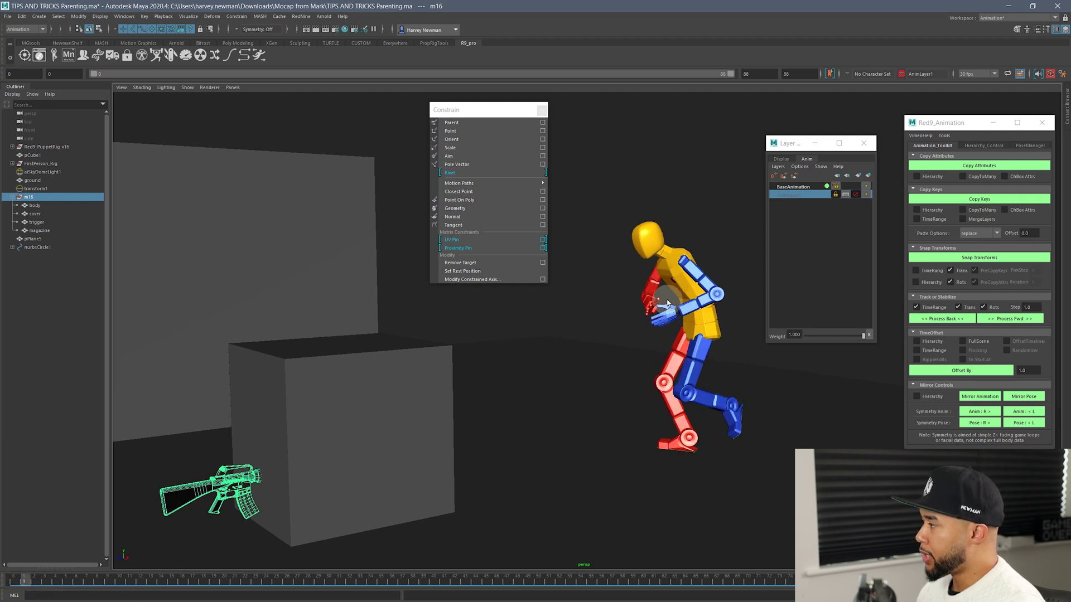
alt+drag(653, 312, 684, 310)
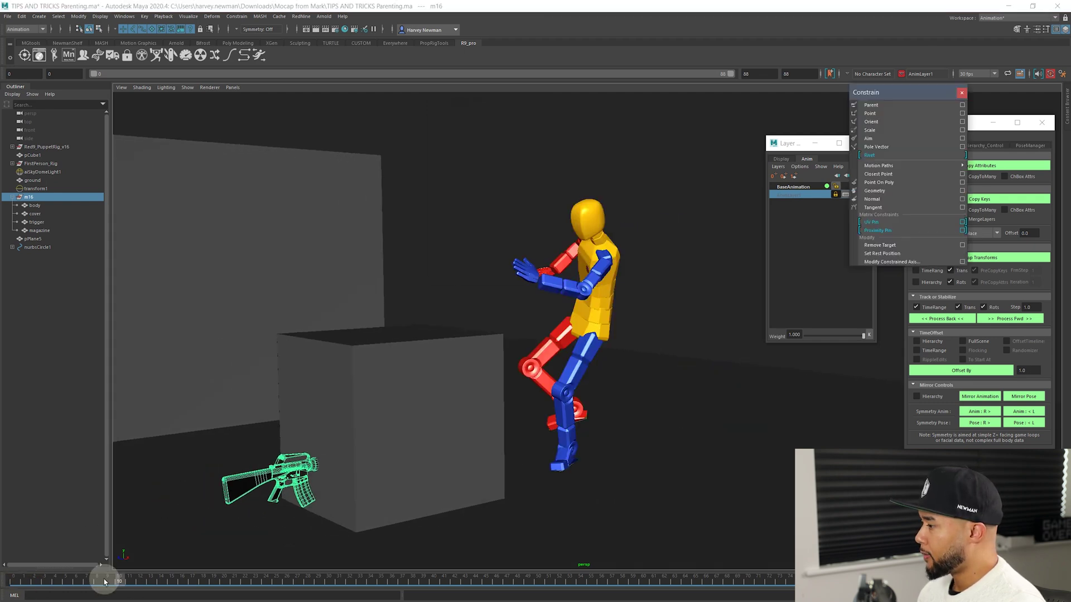
drag(106, 581, 1, 563)
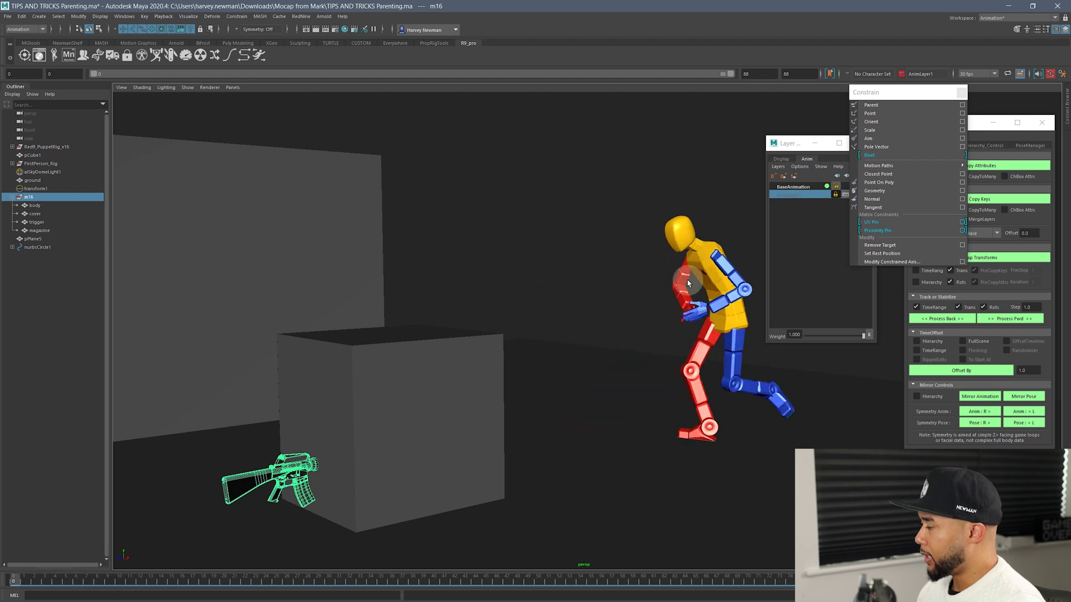
alt+drag(687, 284, 605, 323)
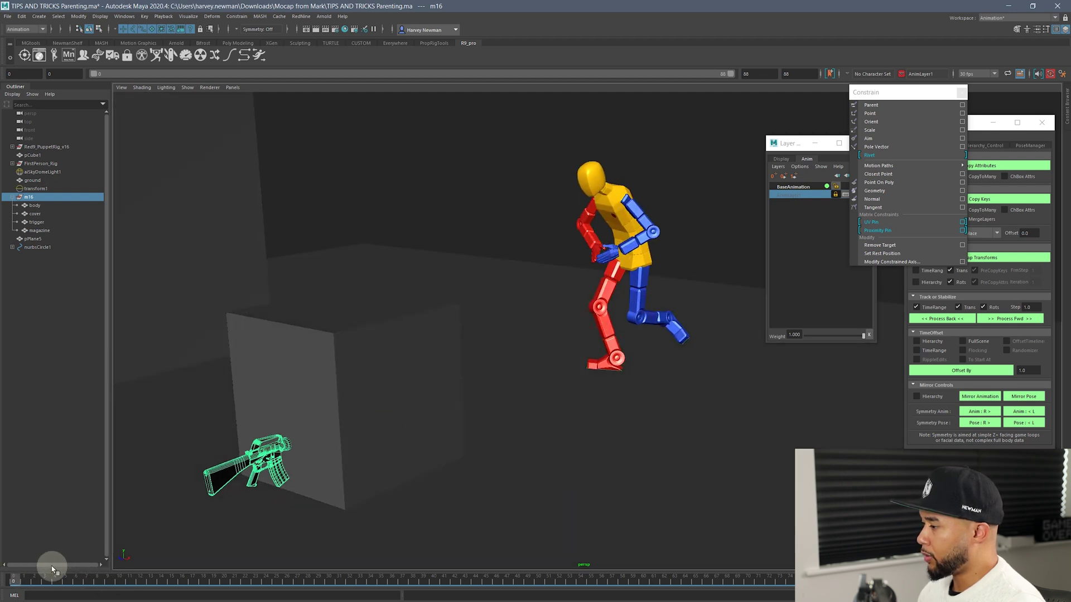
drag(27, 579, 546, 570)
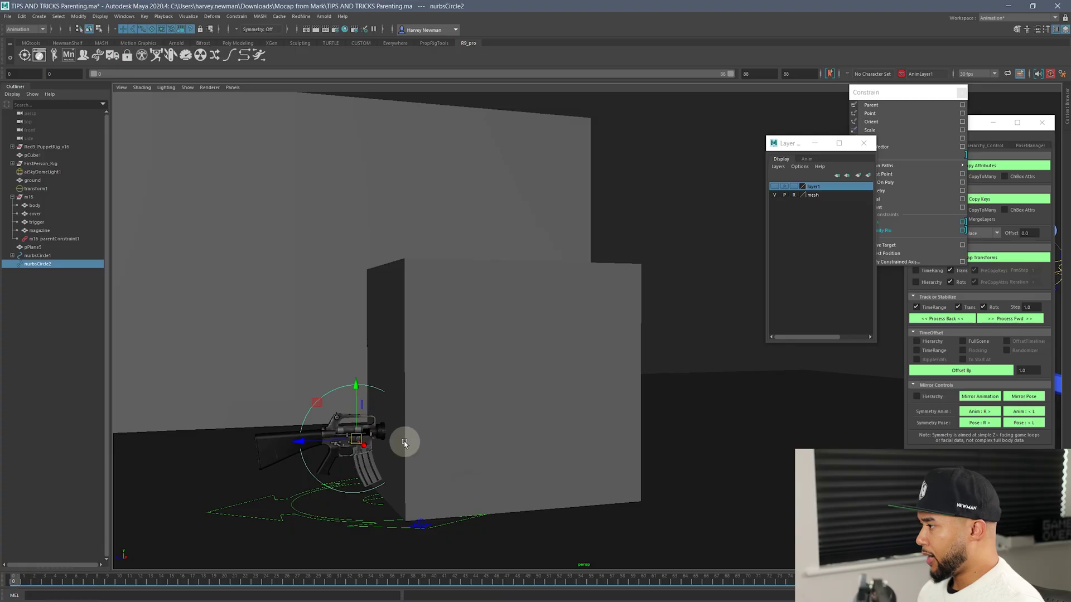
Move the rifle's control circle nurbsCircle2 from beside the box to the character's hands at frame 0
alt+middle_drag(367, 386, 313, 437)
scroll(356, 441, down, 3)
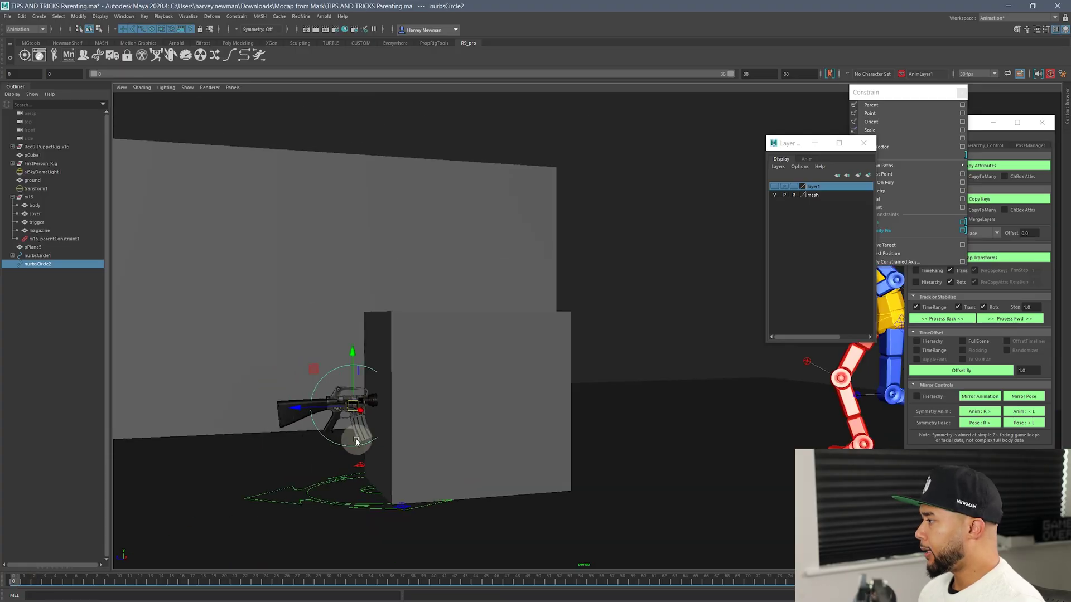
key(f)
alt+drag(670, 359, 722, 415)
alt+drag(284, 521, 542, 502)
alt+middle_drag(231, 384, 686, 407)
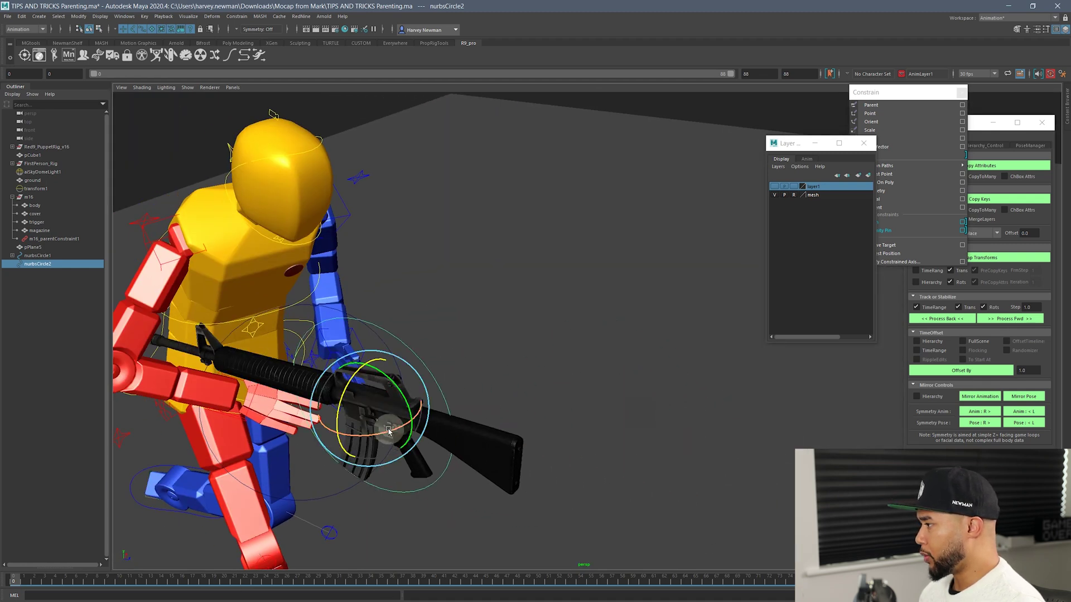
Rotate the rifle's control circle to point the barrel away from the character, undoing the unwanted rotations
alt+drag(337, 427, 407, 397)
key(w)
key(e)
alt+drag(312, 480, 418, 433)
key(ctrl+z)
key(ctrl+z)
mouse_move(640, 369)
mouse_down()
mouse_move(608, 380)
mouse_move(642, 366)
mouse_up()
Fine-tune the rifle control's position and rotation so the grip sits in the character's right hand
alt+drag(446, 371, 541, 376)
key(e)
key(w)
alt+middle_drag(626, 301, 587, 362)
alt+drag(605, 316, 568, 397)
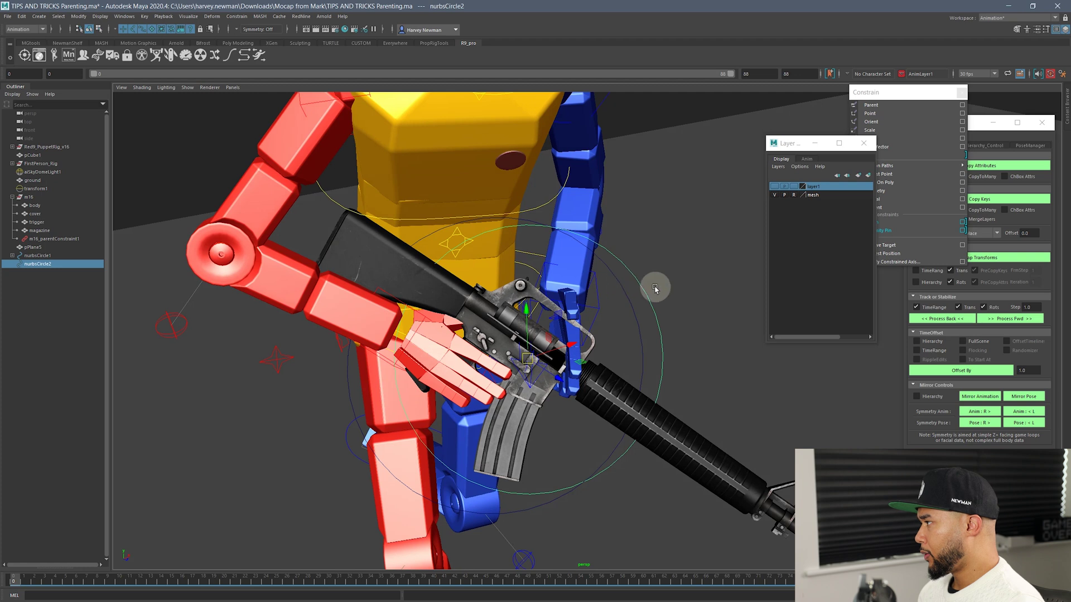
drag(529, 360, 530, 336)
key(ctrl+z)
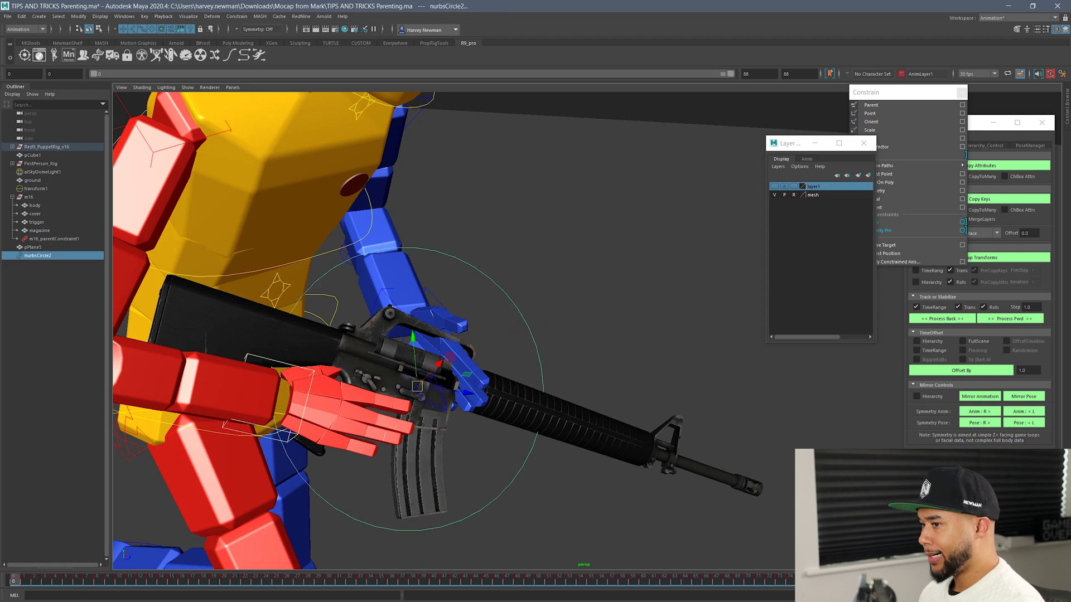
Constrain the rifle control nurbsCircle2 to the right wrist control, and undo the test adjustment of the wrist
drag(893, 98, 585, 146)
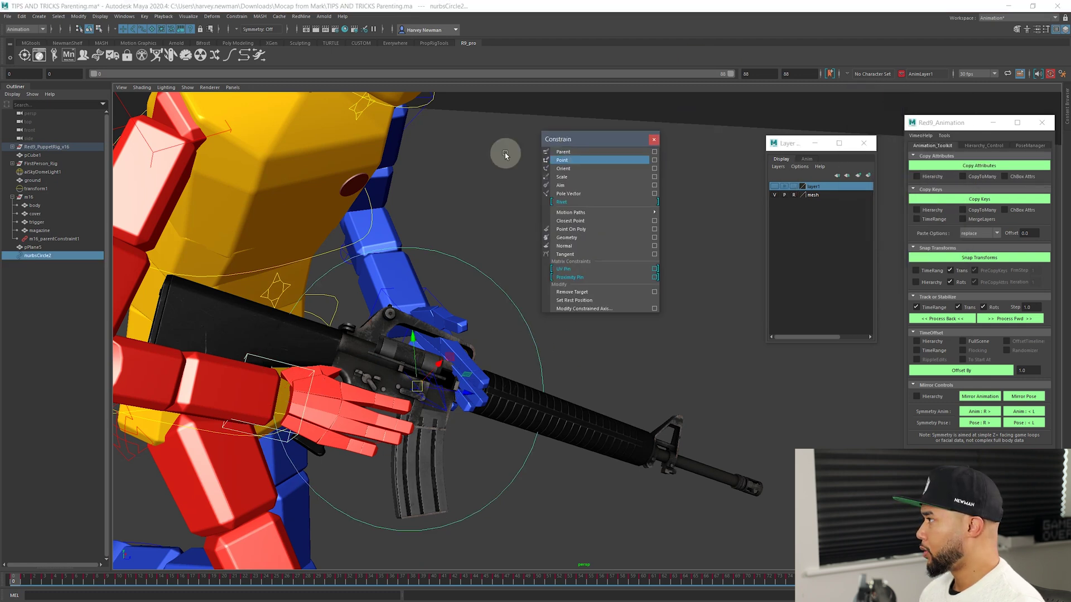
drag(351, 359, 330, 381)
click(315, 380)
key(ctrl+z)
Play back the animation and check how the rifle follows the character's right hand
scroll(330, 381, down, 5)
alt+drag(462, 375, 512, 446)
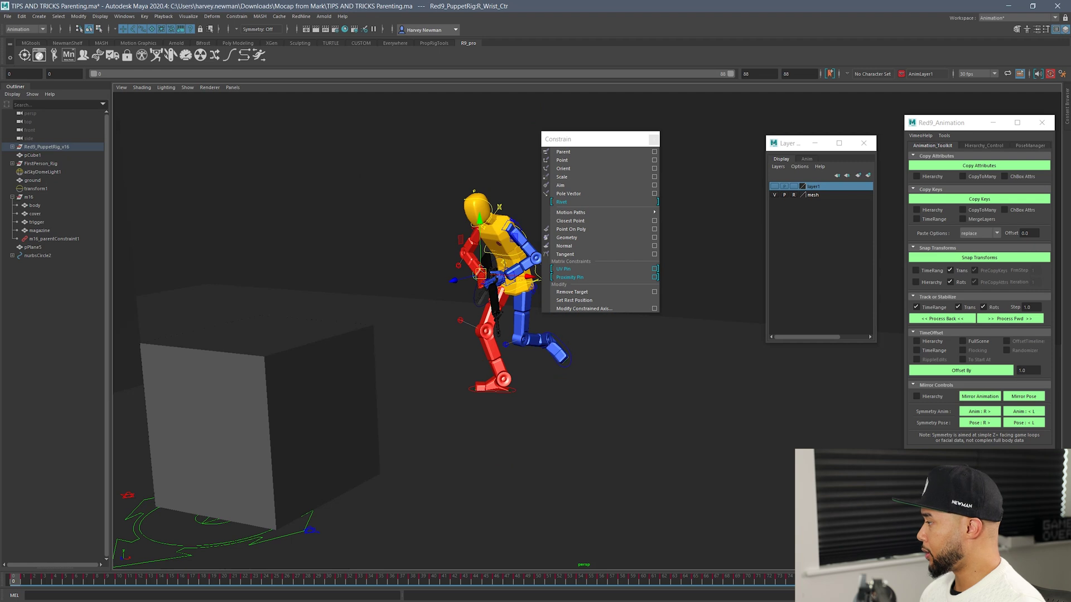
key(alt+v)
alt+drag(466, 417, 583, 397)
alt+right_drag(583, 396, 444, 373)
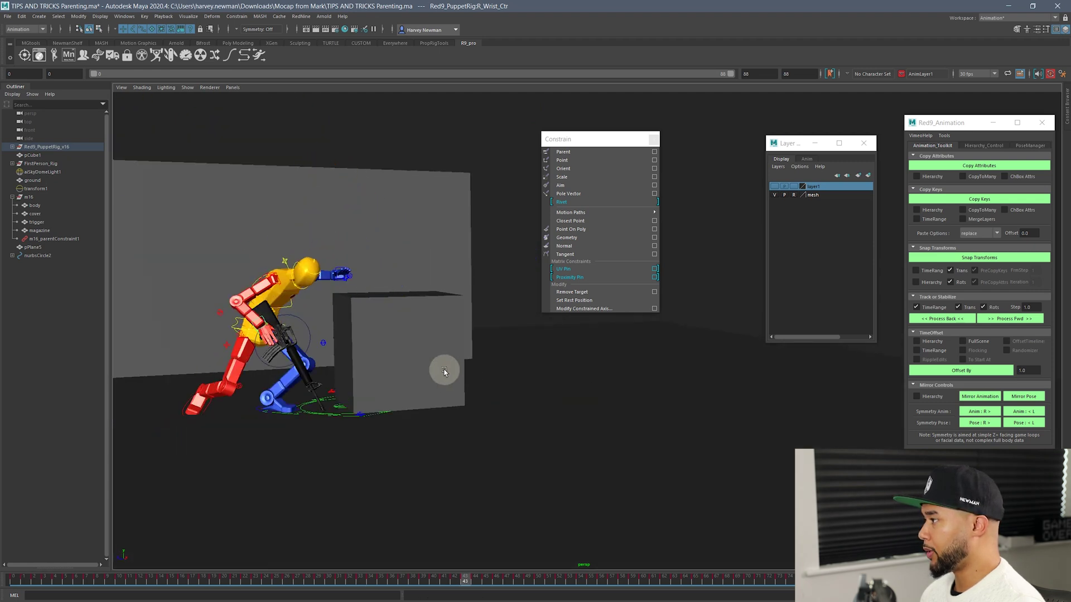
alt+drag(444, 371, 480, 375)
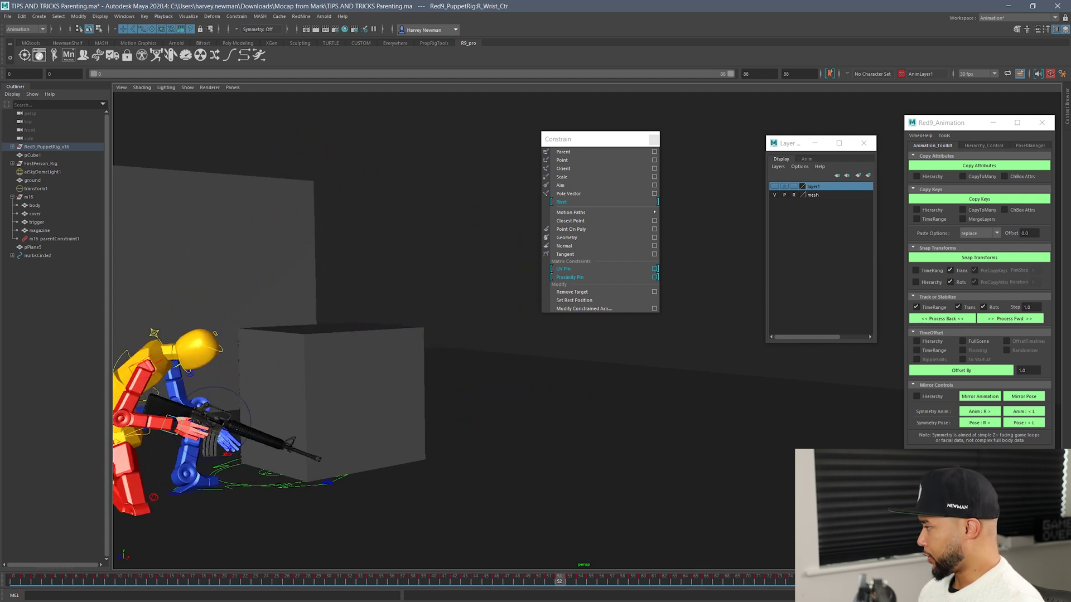
key(alt+v)
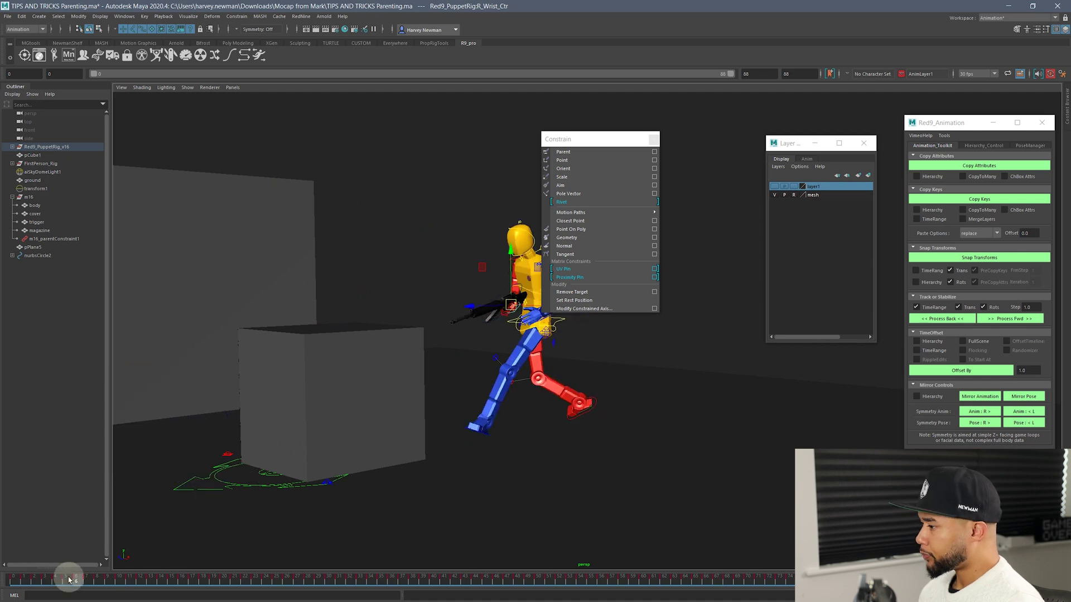
Return to frame 0 and scrub through the character's first strides to review the rifle's motion
drag(68, 580, 13, 580)
alt+middle_drag(321, 402, 231, 429)
alt+middle_drag(282, 406, 336, 405)
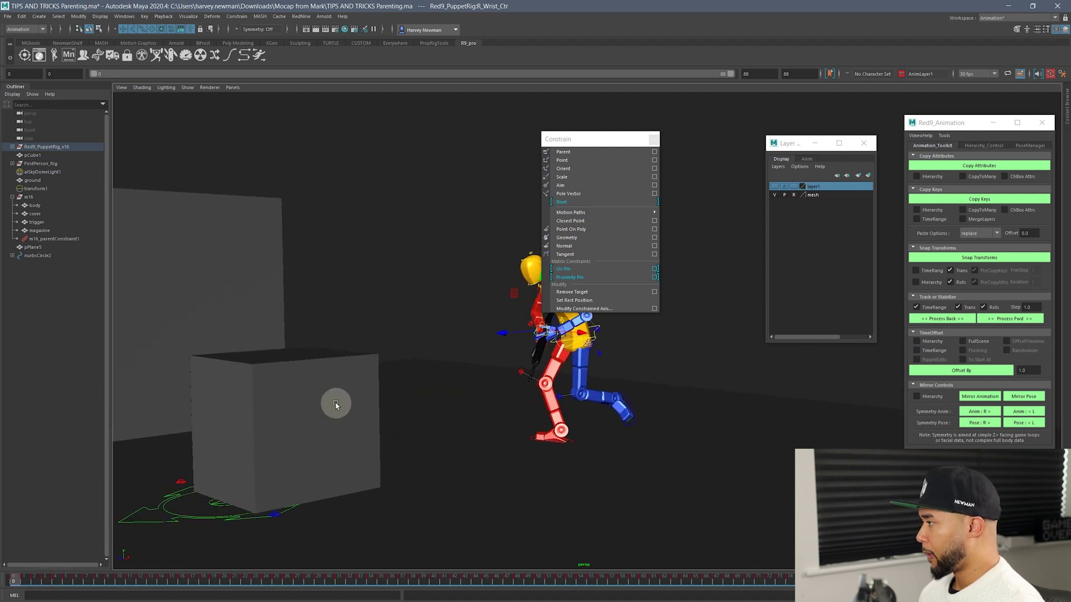
alt+drag(336, 405, 370, 412)
drag(34, 580, 110, 583)
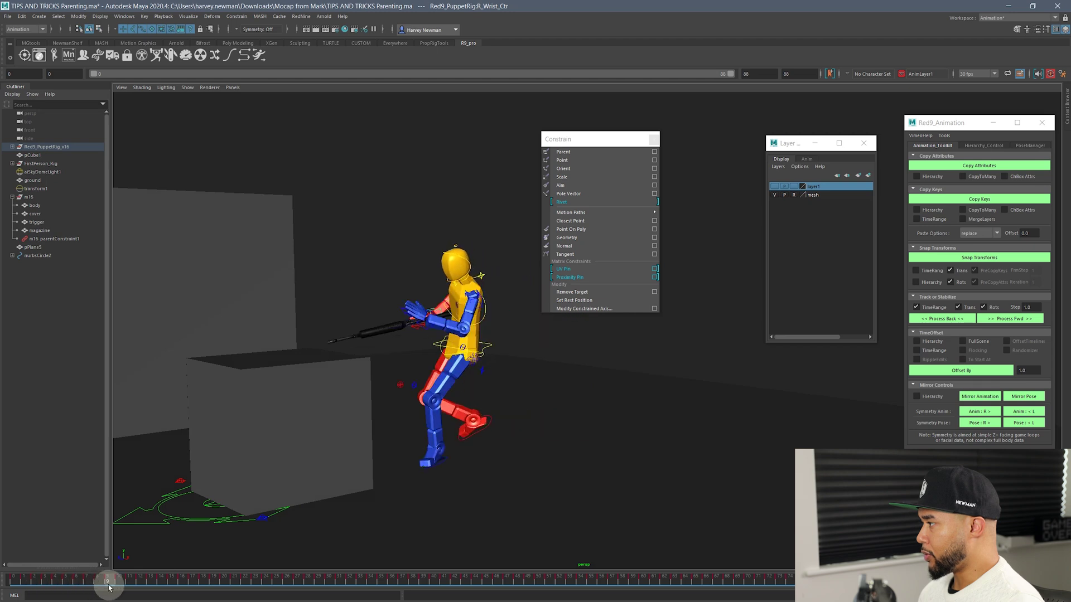
Frame the right wrist control and examine up close how the fingers sit on the rifle grip
scroll(369, 389, up, 3)
alt+drag(295, 352, 337, 354)
alt+middle_drag(337, 354, 301, 417)
key(f)
mouse_move(323, 412)
alt+mouse_down()
mouse_move(519, 452)
mouse_move(378, 378)
mouse_move(179, 402)
mouse_move(301, 416)
alt+mouse_up()
alt+drag(410, 385, 349, 329)
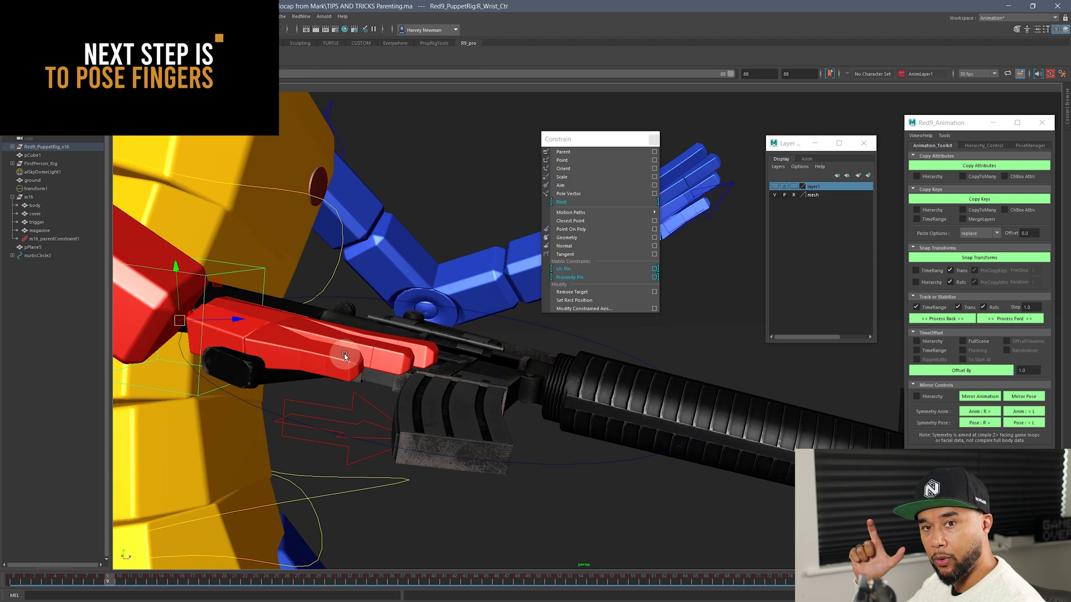
alt+drag(344, 355, 357, 369)
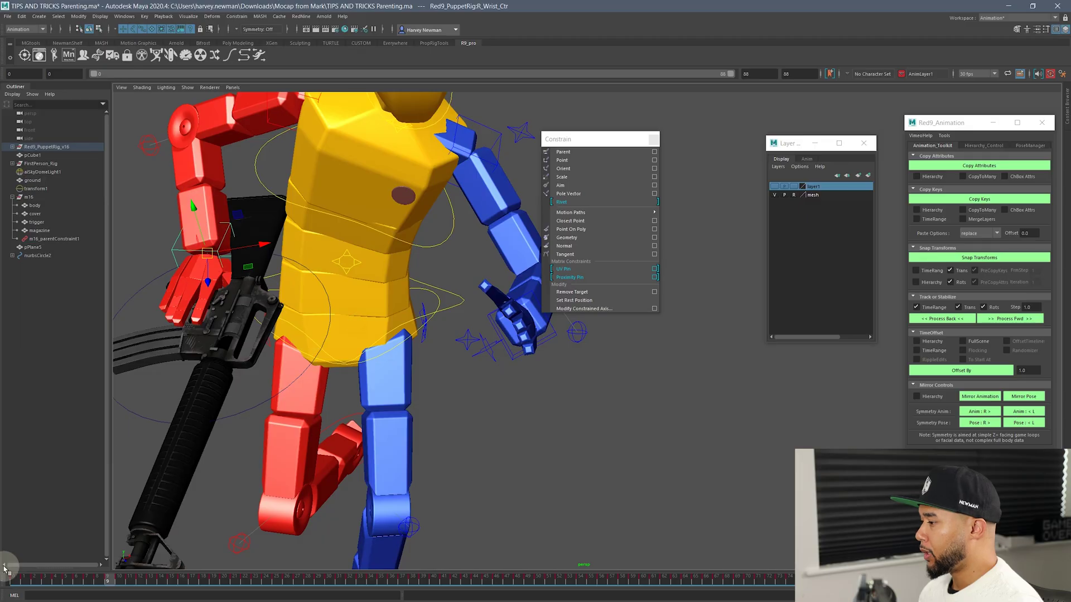
Return to frame 0 and examine the left hand's placement relative to the rifle from several angles
click(11, 580)
alt+drag(305, 418, 91, 327)
alt+middle_drag(301, 364, 238, 238)
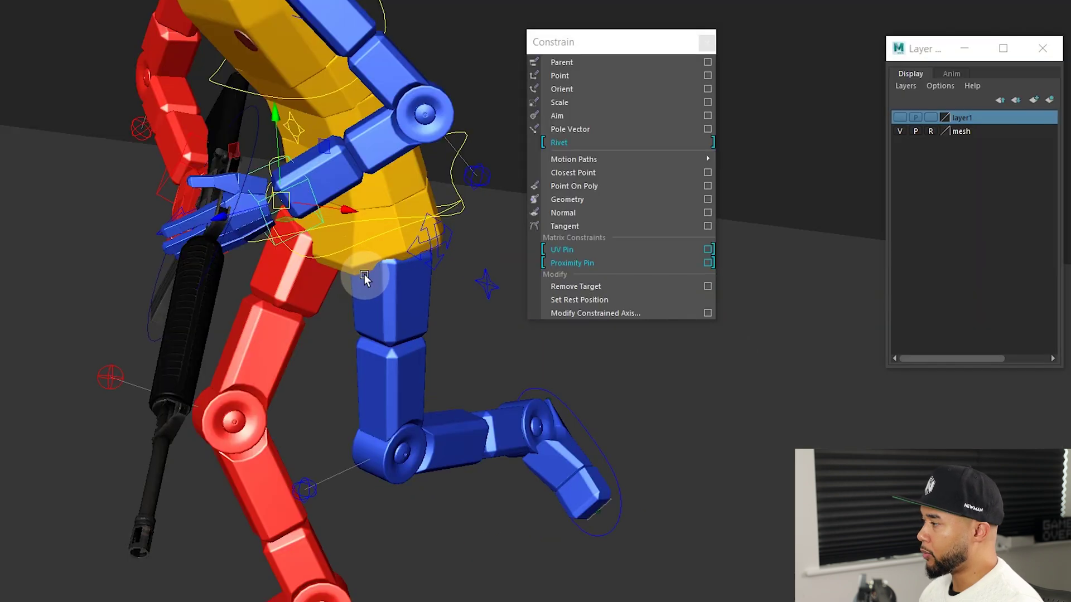
alt+drag(439, 285, 457, 302)
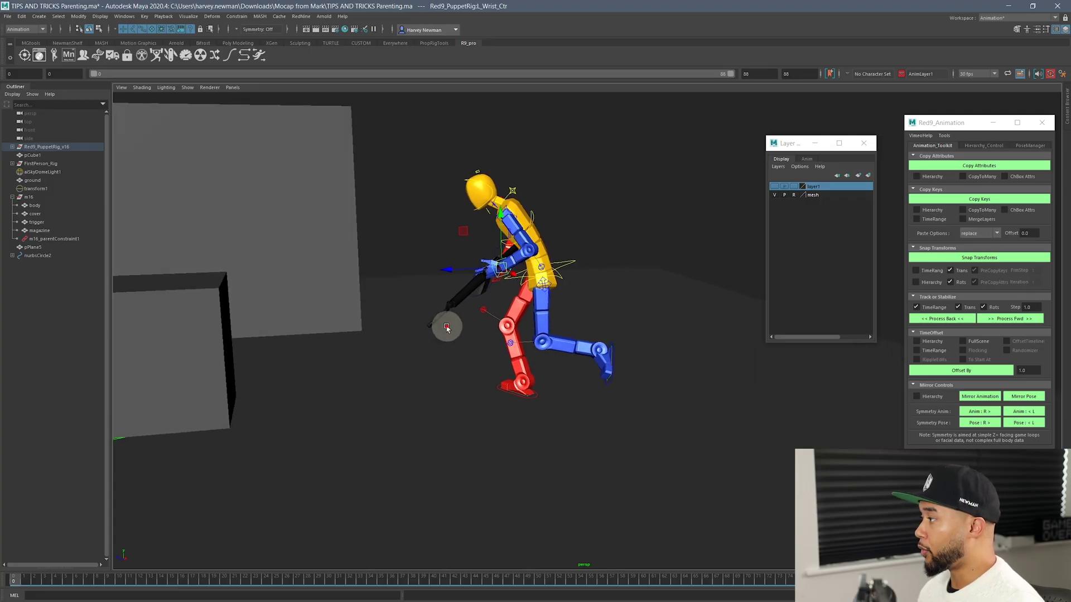
alt+drag(447, 329, 527, 387)
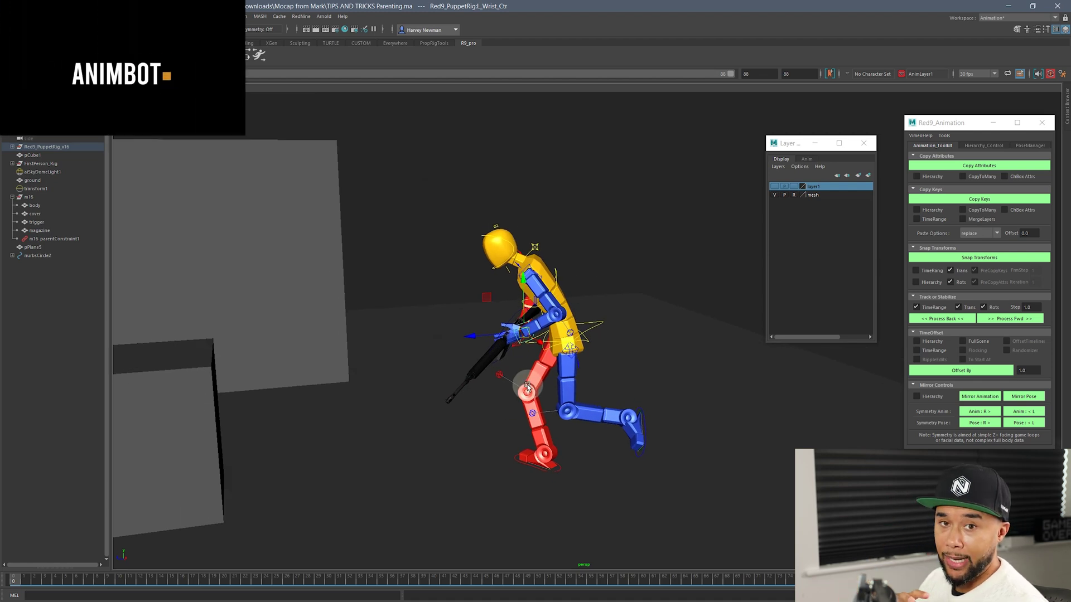
drag(953, 124, 951, 121)
scroll(481, 382, up, 3)
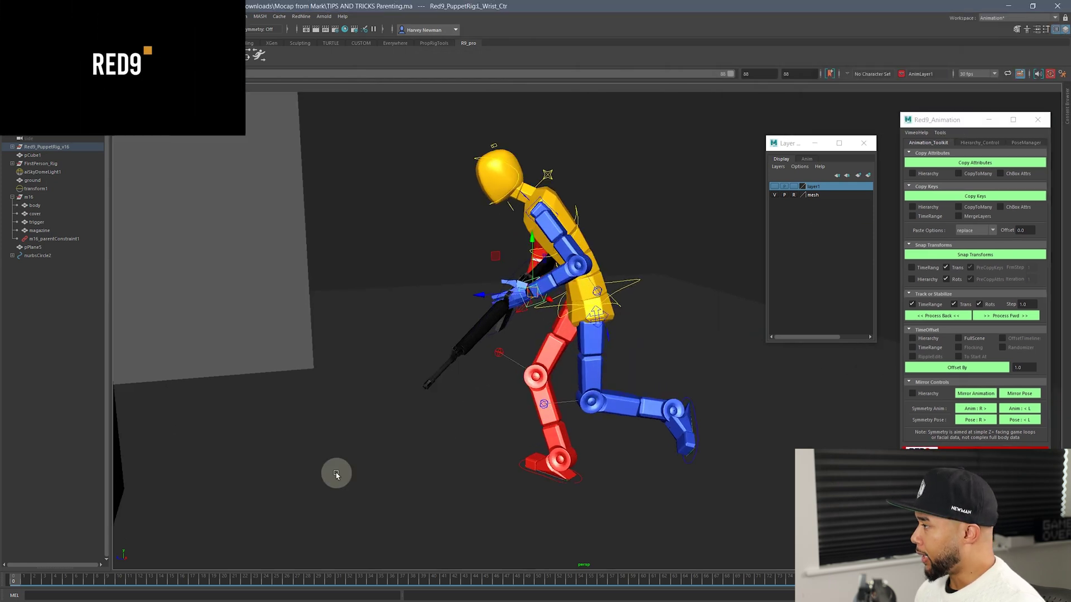
Examine how the left hand meets the rifle in the opening pose, both up close and from the character's side
drag(24, 580, 14, 581)
scroll(321, 464, up, 3)
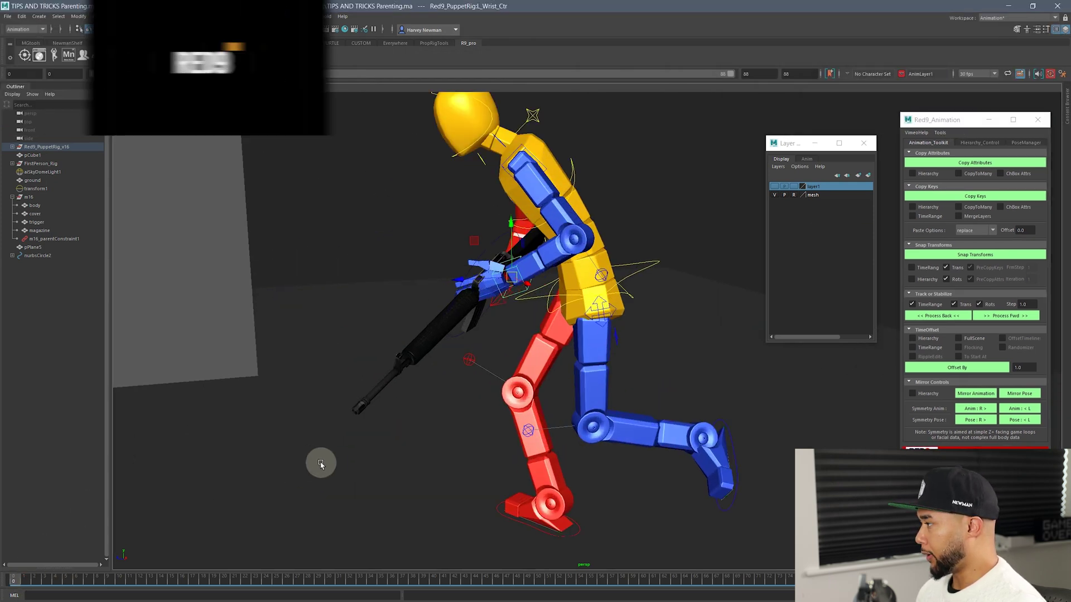
alt+drag(320, 463, 437, 398)
alt+middle_drag(496, 396, 569, 474)
key(f)
scroll(520, 373, down, 6)
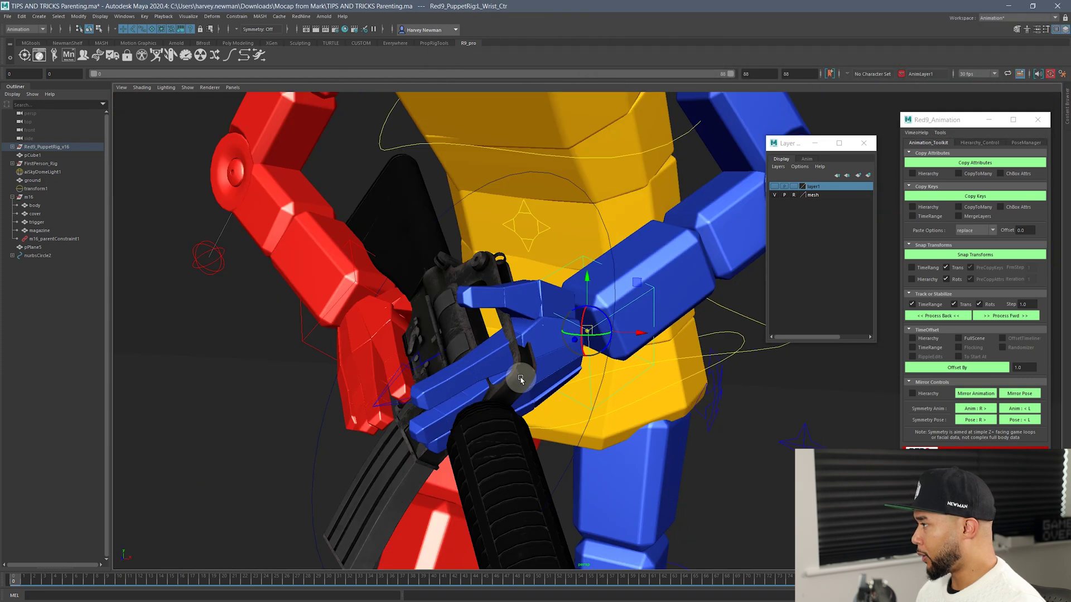
alt+drag(520, 363, 467, 342)
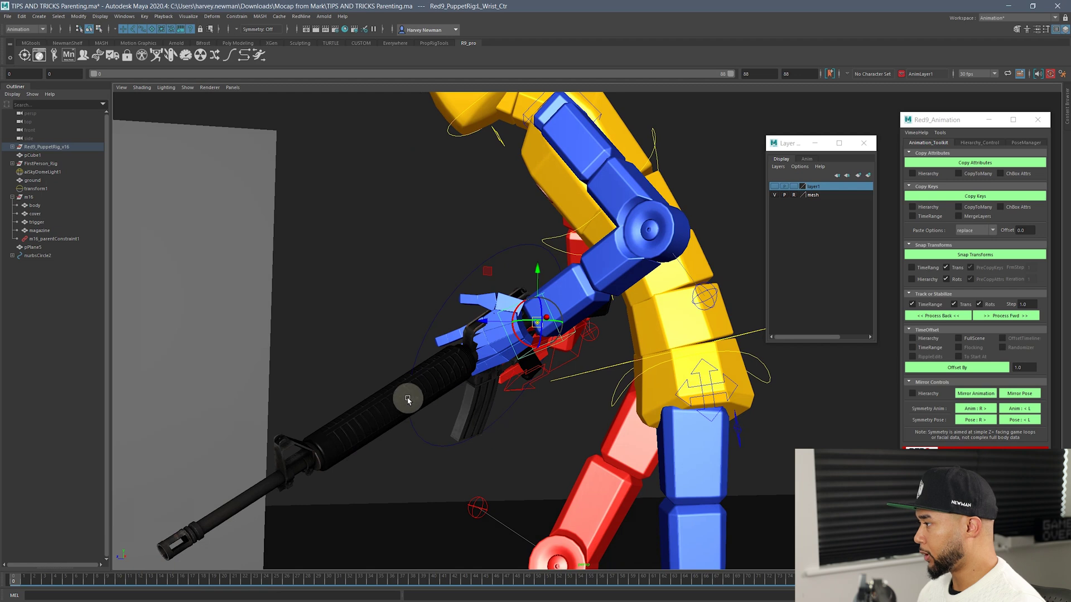
scroll(446, 411, down, 5)
alt+drag(493, 363, 473, 368)
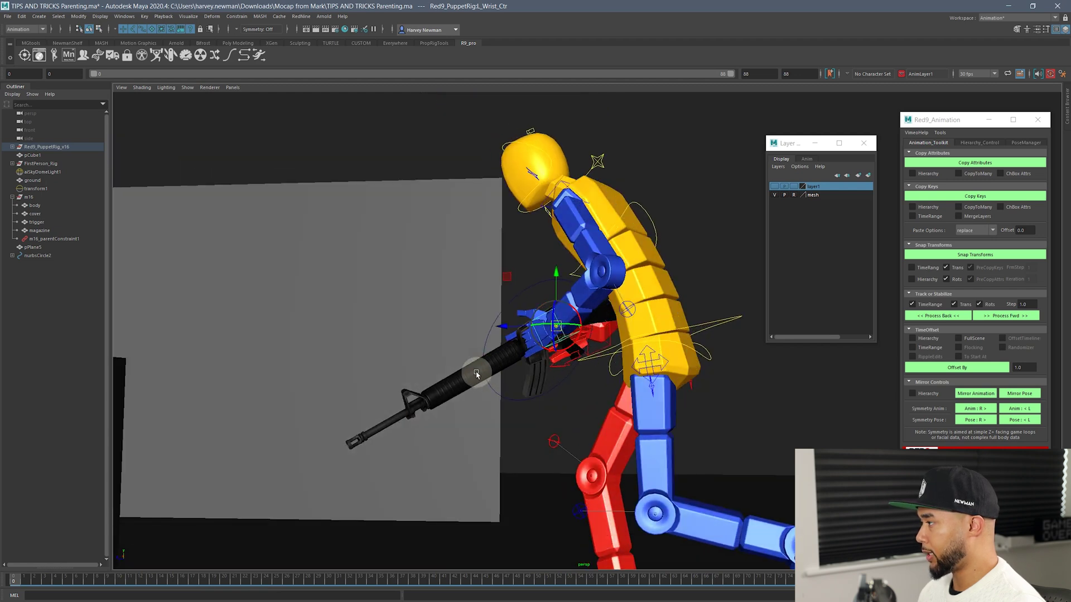
mouse_move(28, 589)
mouse_down()
mouse_move(402, 587)
mouse_move(14, 585)
mouse_up()
alt+middle_drag(467, 392, 499, 375)
Create a new animation layer from the selected left wrist control and view the whole character at frame 0
click(806, 159)
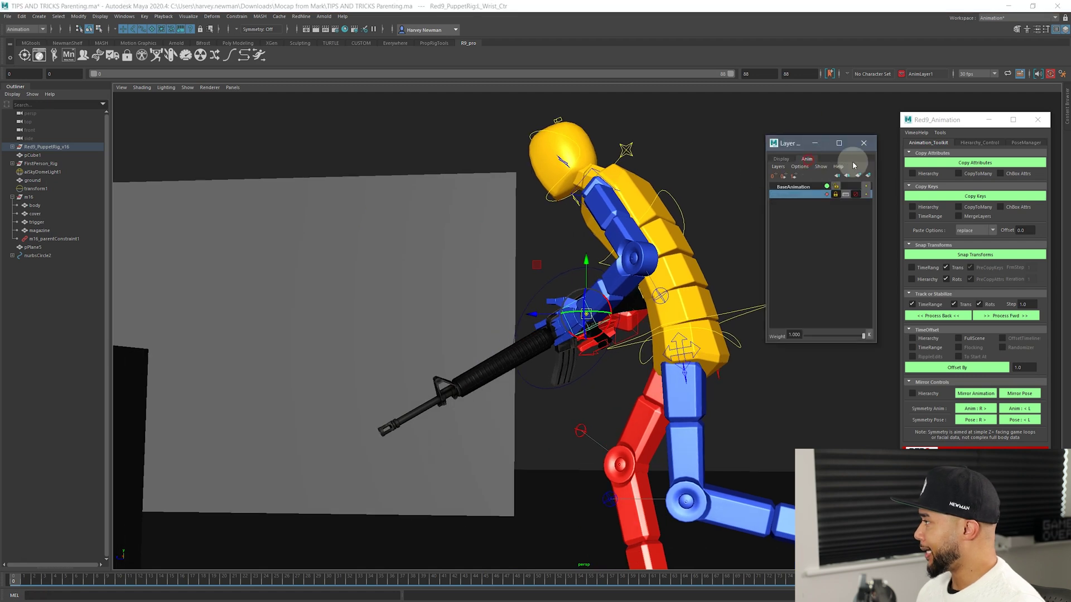
click(868, 176)
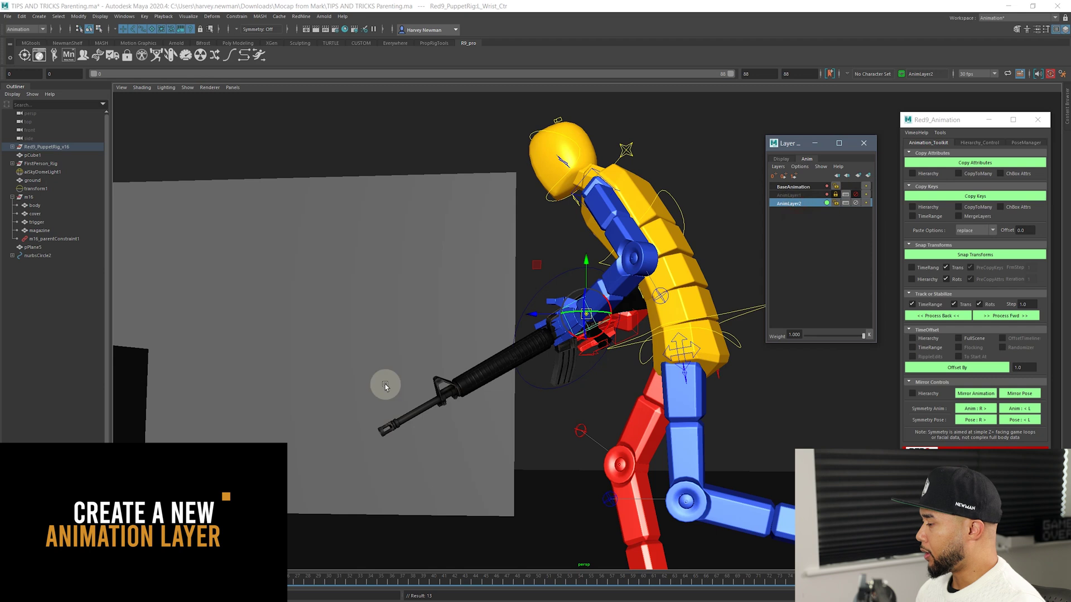
click(13, 585)
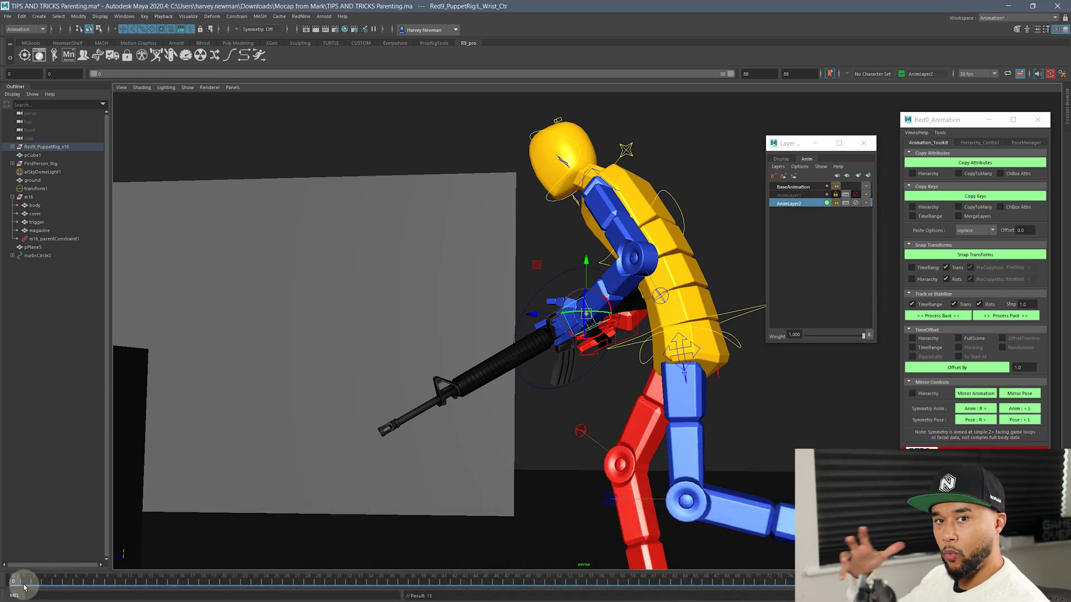
alt+drag(390, 407, 502, 410)
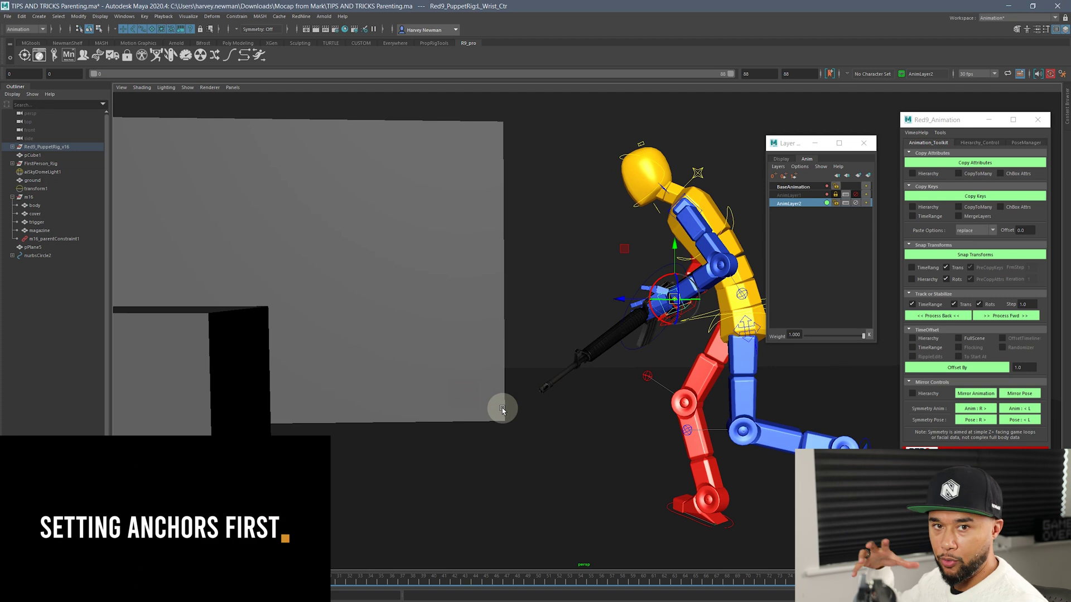
alt+drag(596, 380, 526, 318)
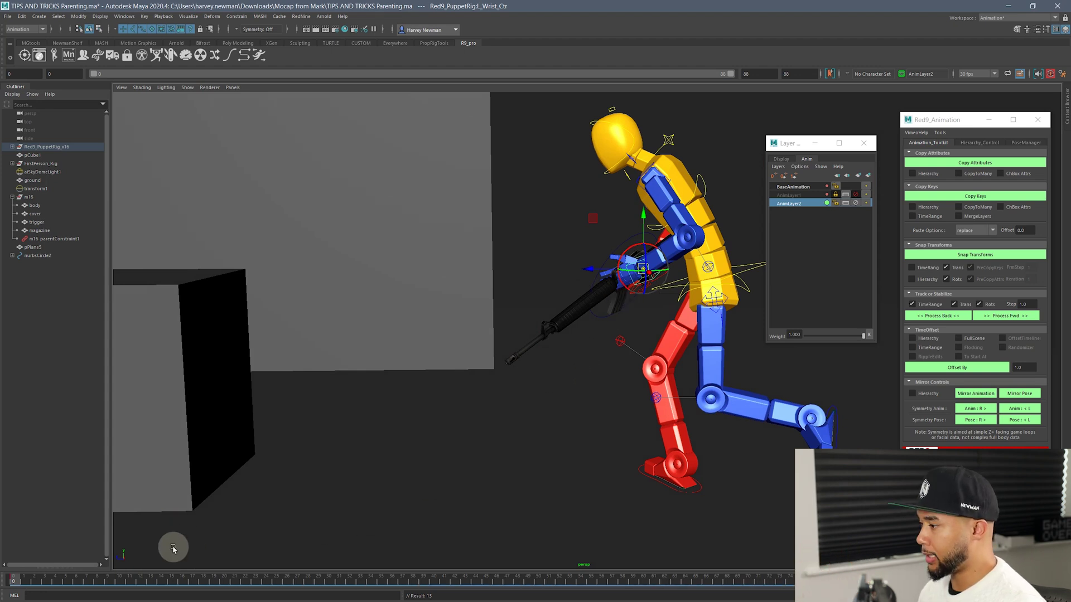
Set anchor keys on the left wrist control at frames 5 and 14, checking the hand's contact with the box
drag(17, 580, 71, 588)
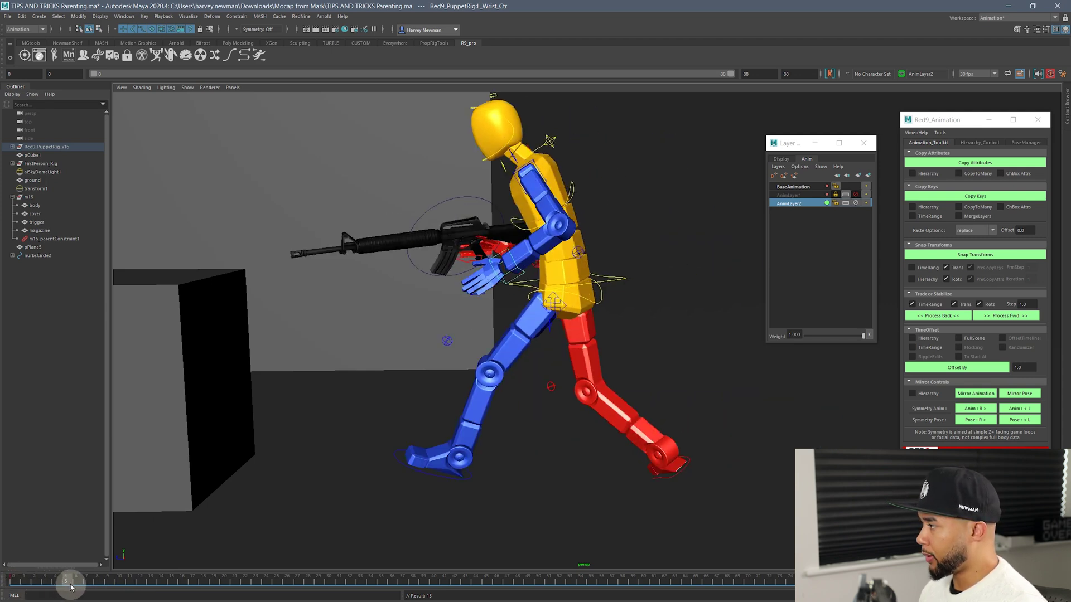
key(s)
drag(72, 585, 164, 588)
alt+middle_drag(232, 432, 434, 432)
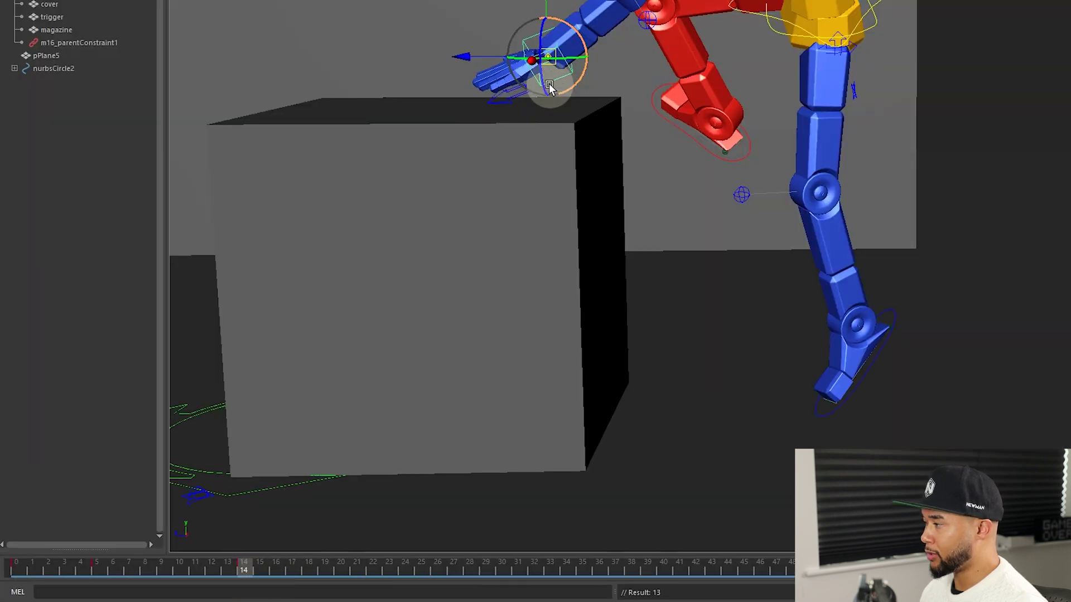
drag(251, 569, 297, 556)
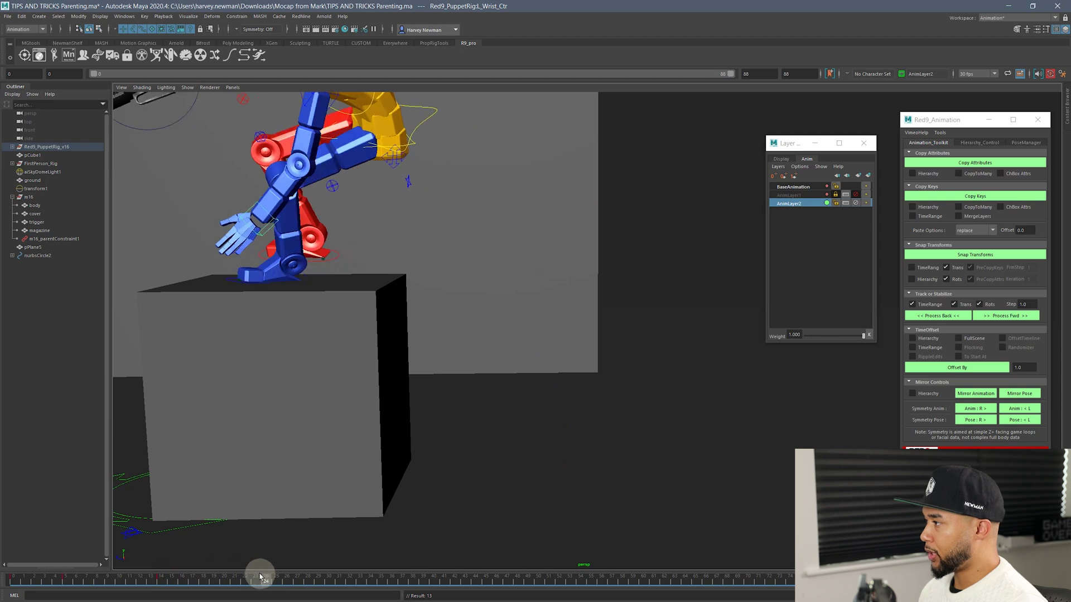
drag(195, 571, 202, 570)
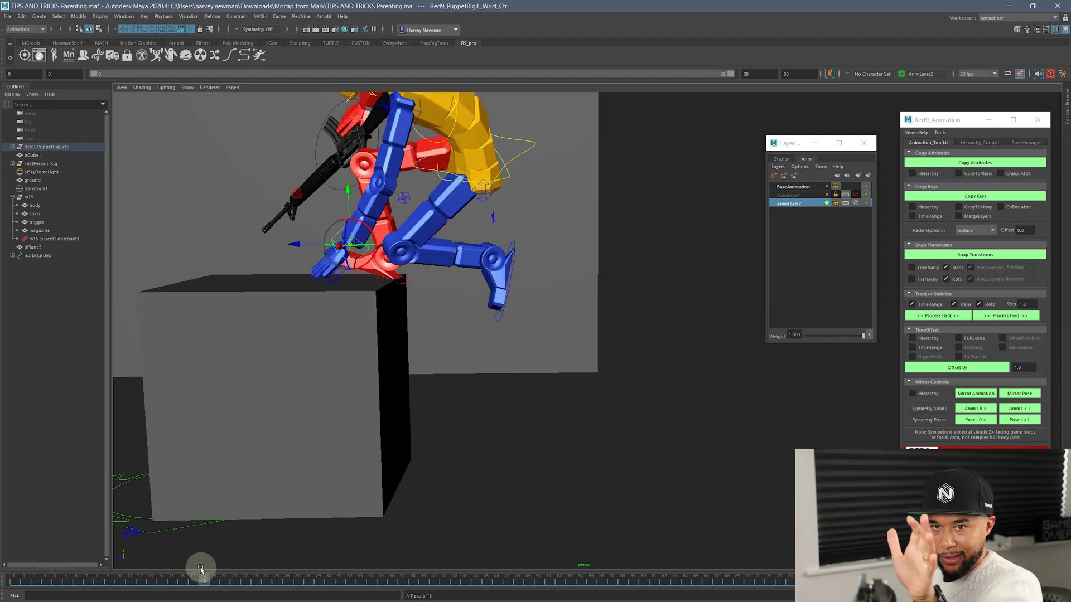
Key the left wrist control's remaining anchor poses through the landing and crouch, and check the rest of the animation
drag(207, 584, 566, 582)
key(s)
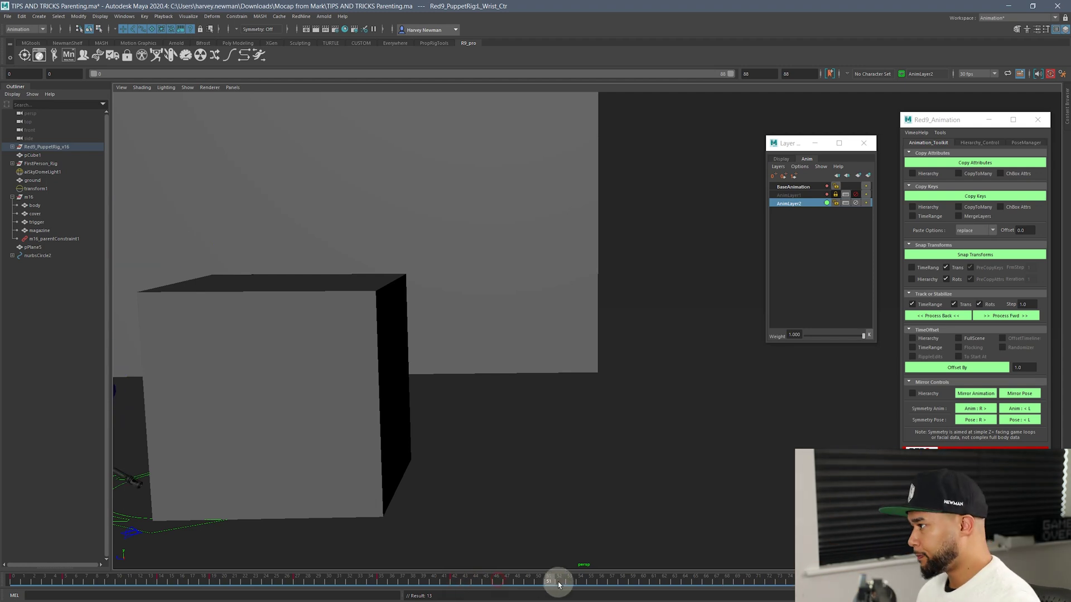
alt+middle_drag(451, 463, 761, 435)
alt+drag(611, 410, 636, 385)
alt+right_drag(390, 413, 467, 421)
alt+middle_drag(469, 422, 507, 412)
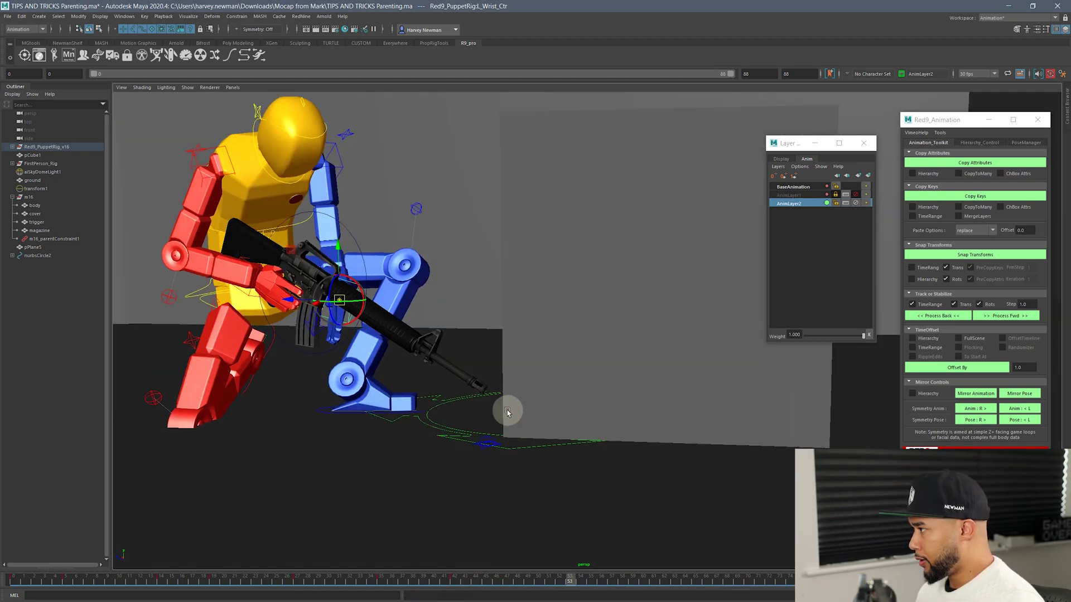
mouse_move(563, 584)
mouse_down()
mouse_move(577, 581)
mouse_move(514, 582)
mouse_move(560, 583)
mouse_up()
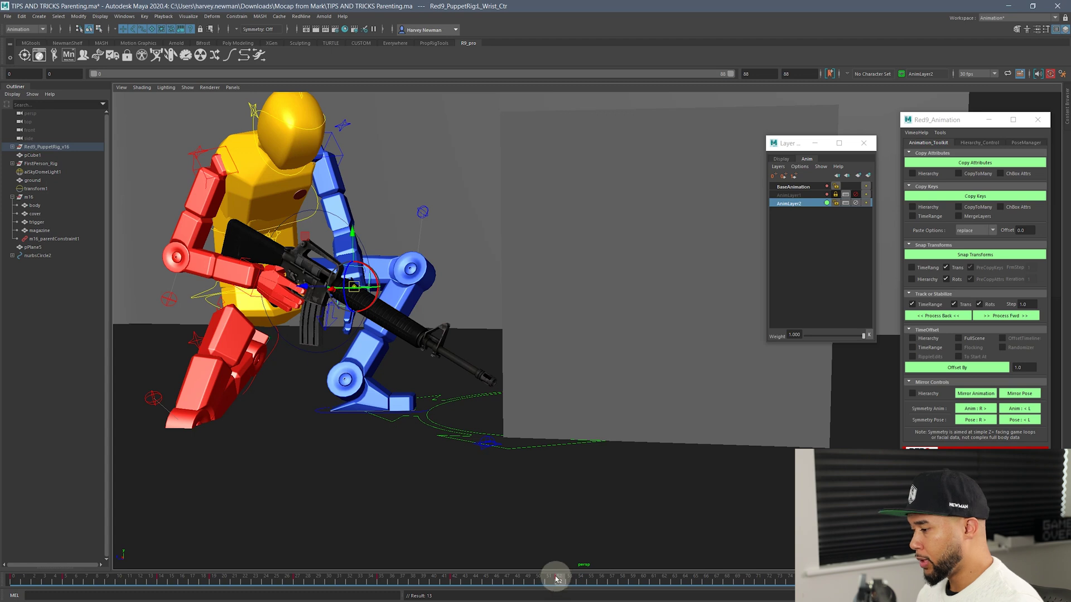
drag(565, 584, 870, 583)
drag(559, 583, 826, 593)
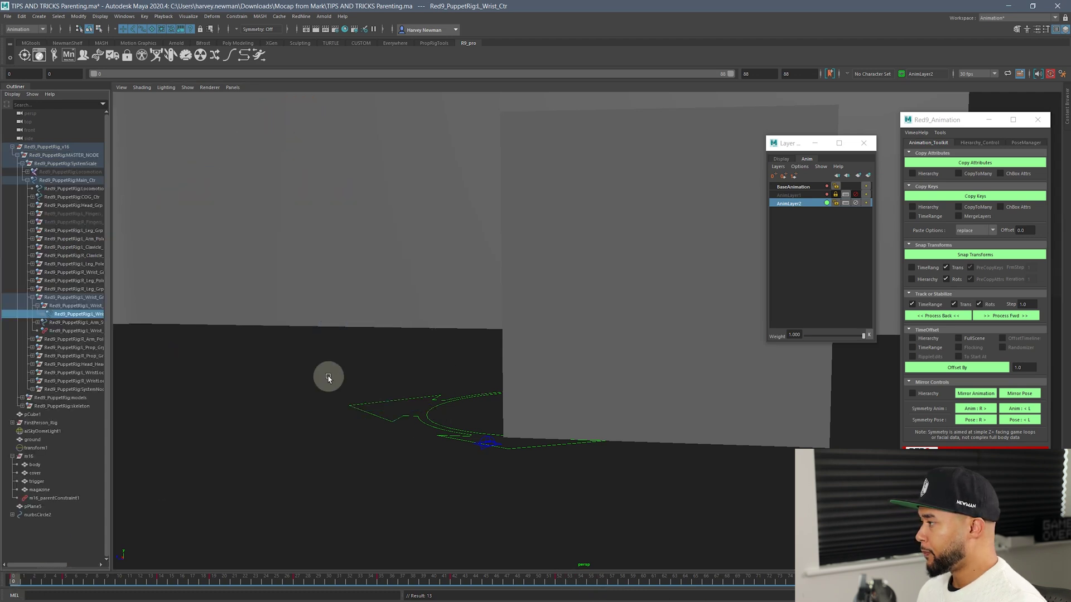
At frame 0, move and rotate the left wrist control so the hand sits beneath the rifle's handguard
key(f)
alt+drag(227, 452, 303, 373)
alt+right_drag(304, 373, 263, 326)
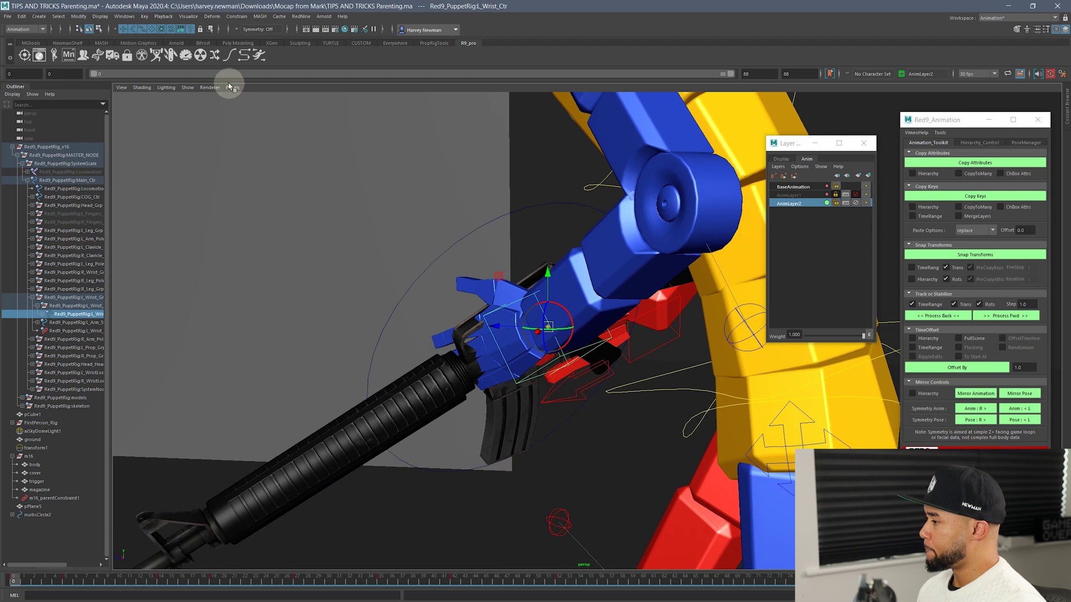
alt+drag(267, 162, 437, 285)
key(e)
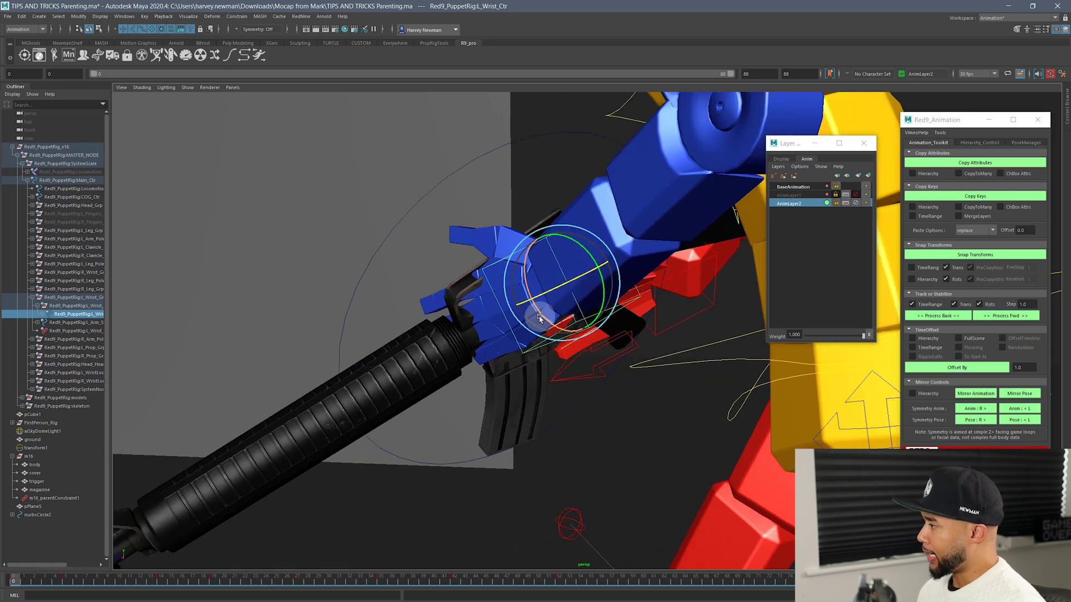
key(w)
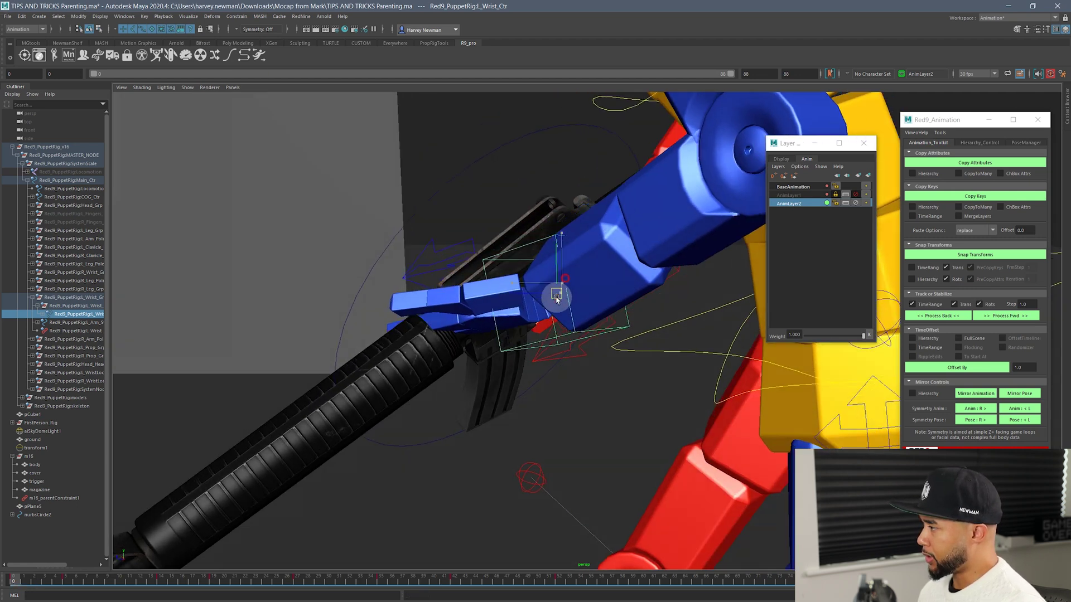
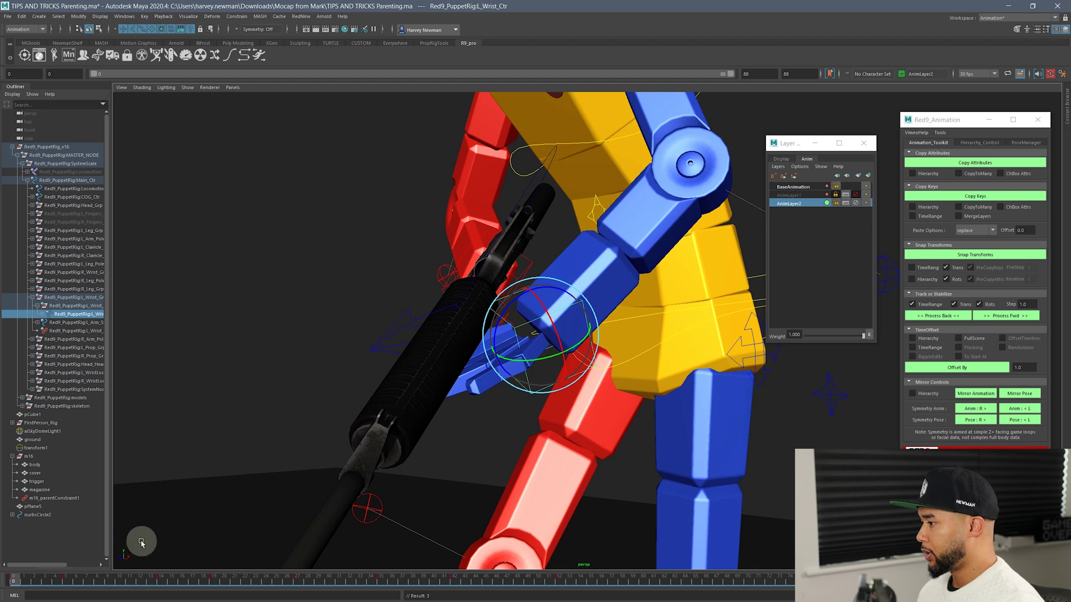
Scrub between frames 0 and 5 to examine how the left hand moves relative to the rifle
drag(25, 583, 17, 577)
alt+middle_drag(349, 421, 384, 425)
scroll(383, 425, down, 2)
drag(20, 582, 67, 581)
alt+middle_drag(218, 432, 359, 478)
scroll(360, 477, down, 3)
alt+drag(359, 478, 457, 296)
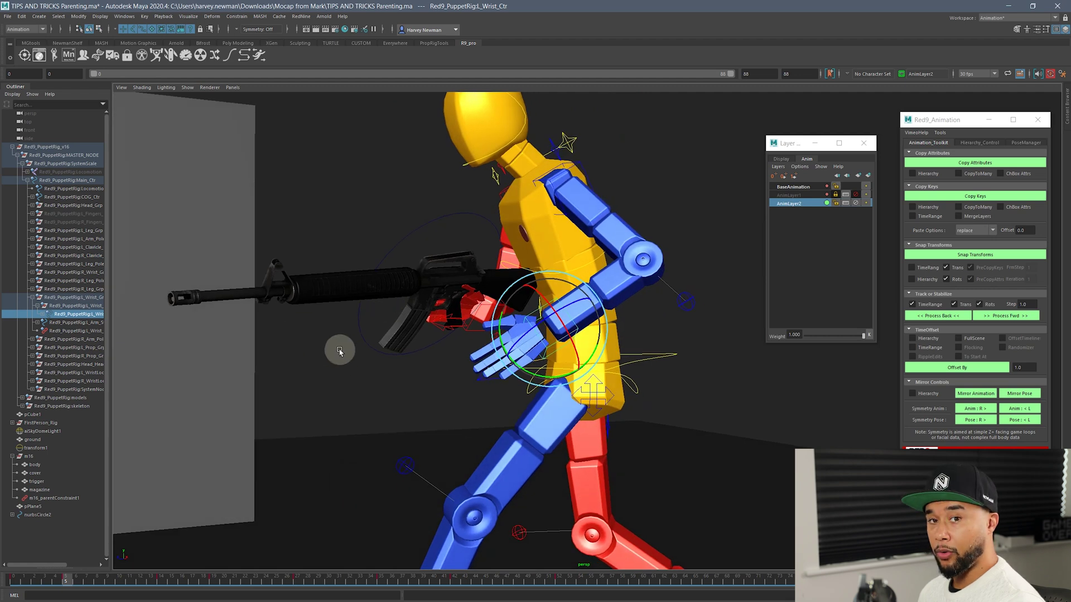
drag(58, 580, 11, 583)
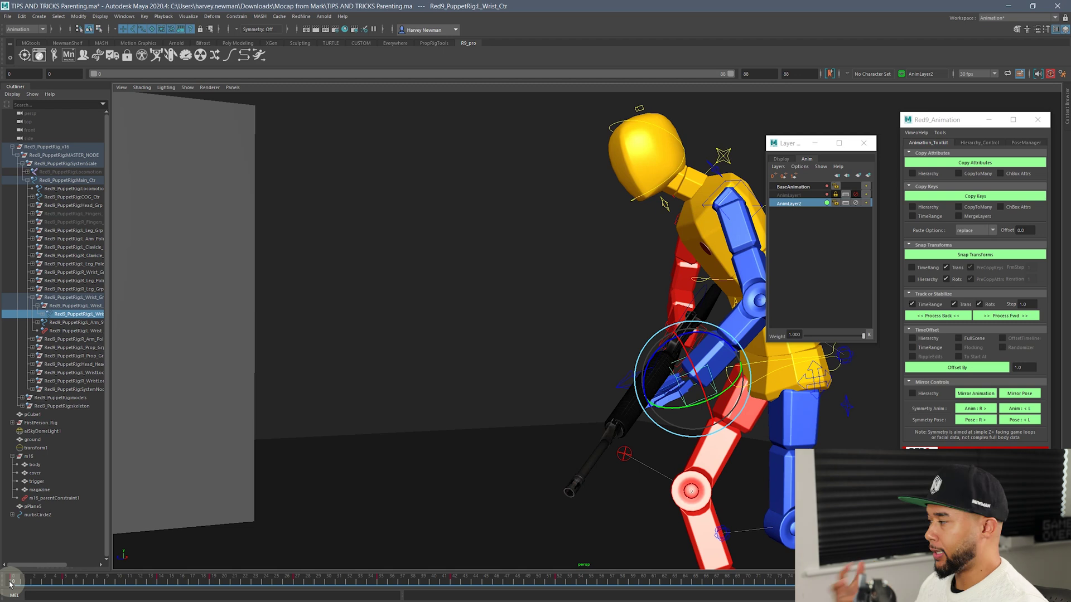
Collapse every Red9 animation toolkit section except Track or Stabilize
click(915, 330)
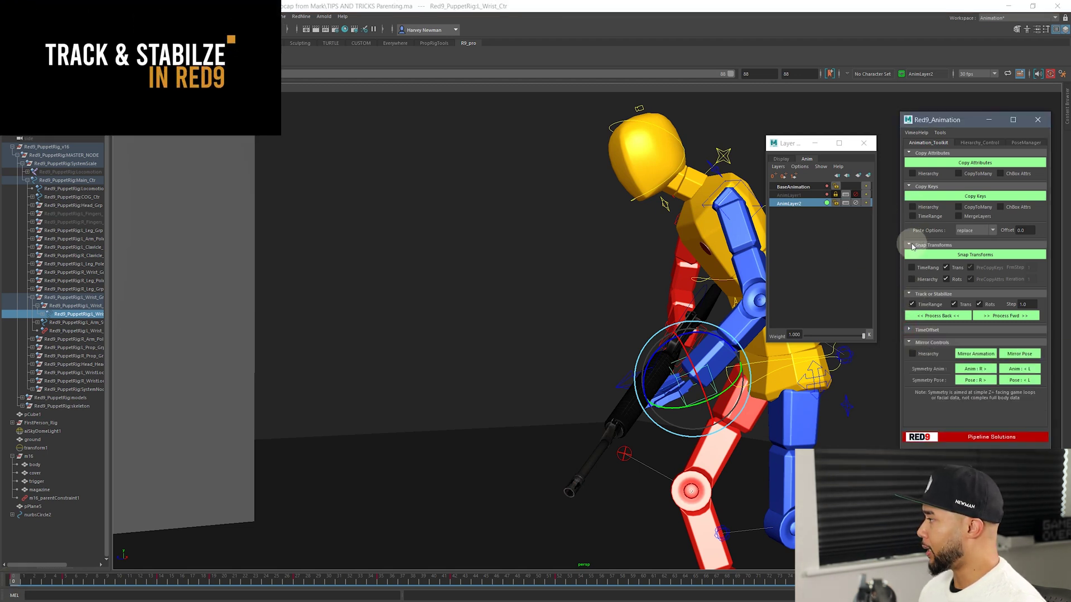
click(911, 245)
click(911, 187)
click(910, 153)
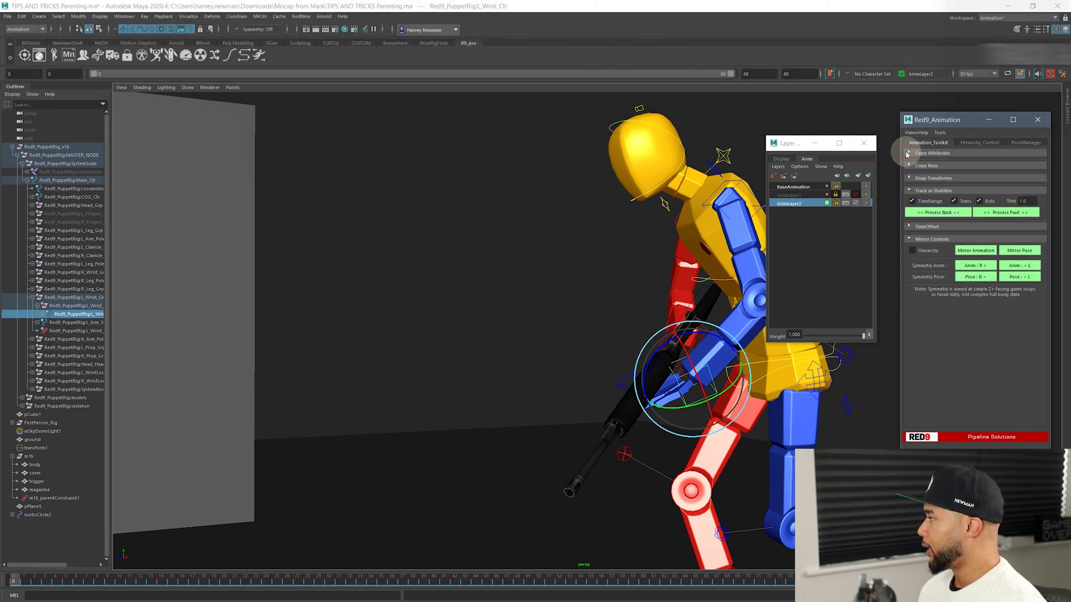
click(939, 240)
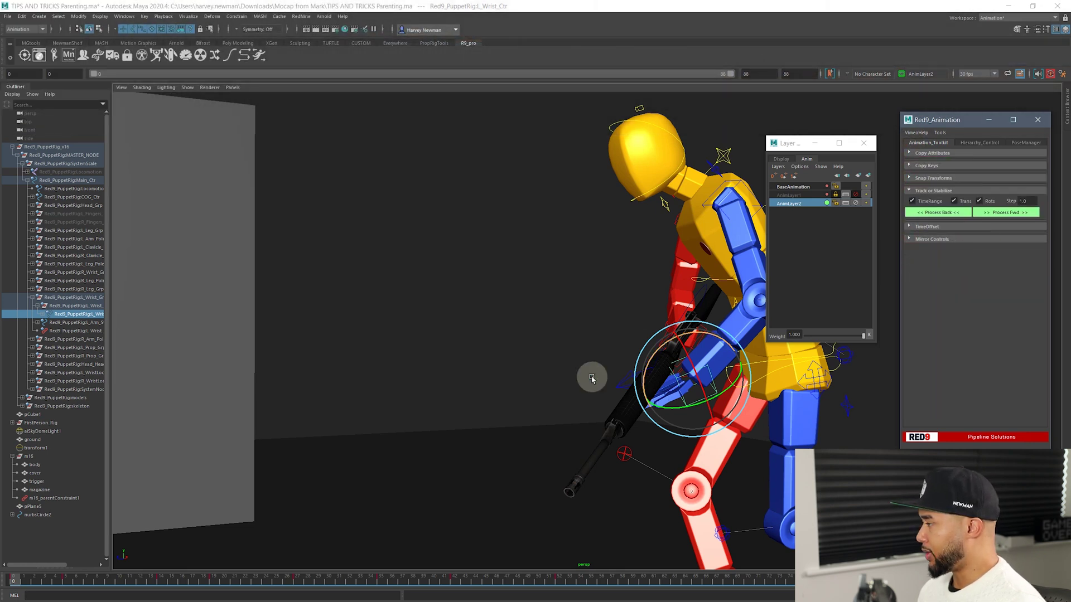
Track the left wrist control to the rifle's nurbsCircle2 control over frames 0 to 5, processing forward with TimeRange enabled
click(626, 360)
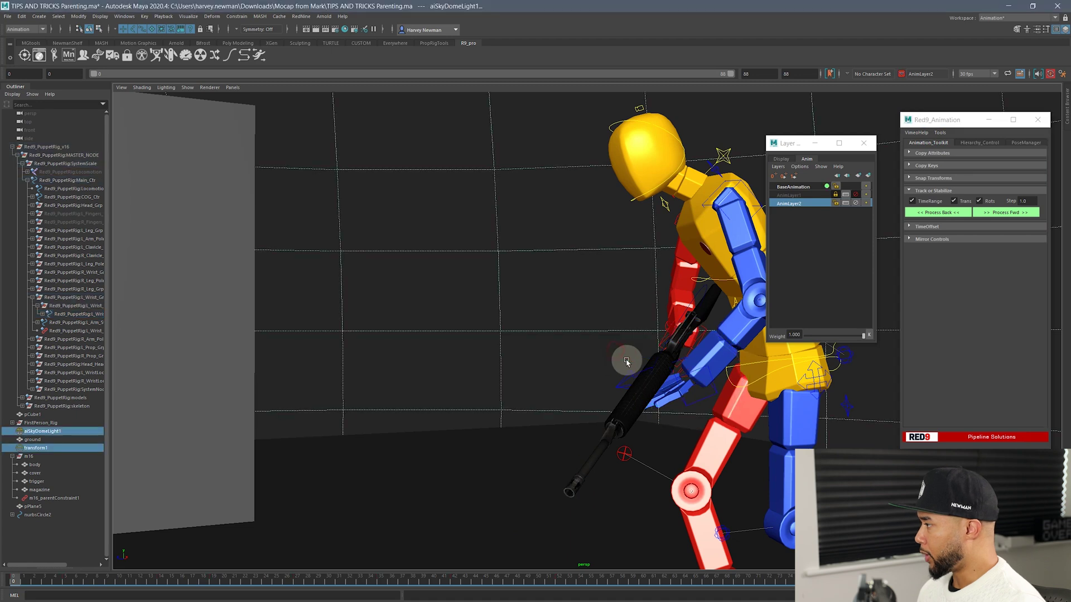
alt+drag(626, 361, 491, 413)
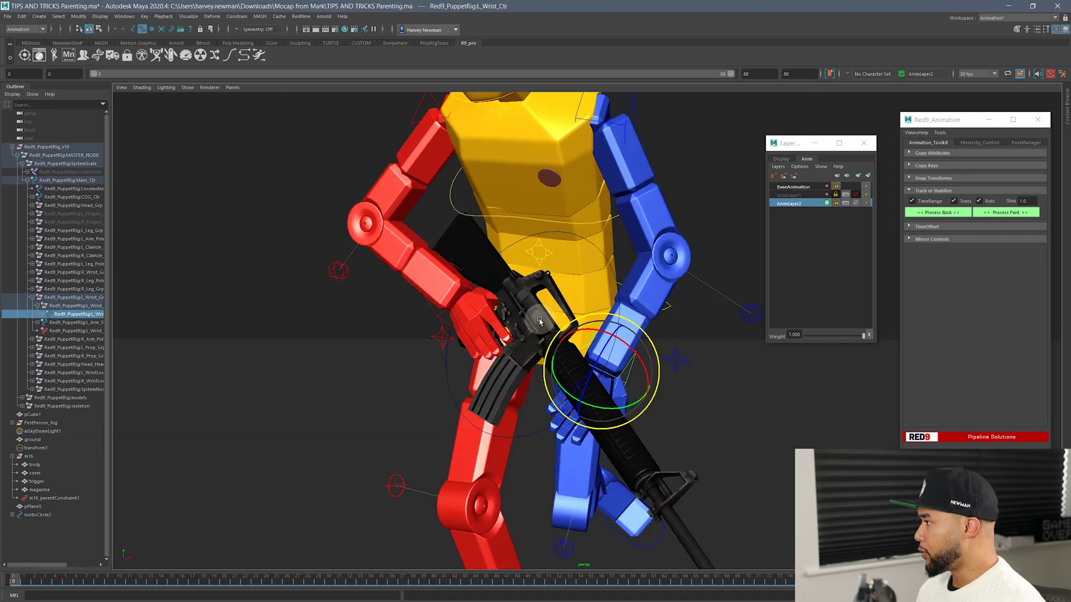
alt+middle_drag(569, 334, 543, 337)
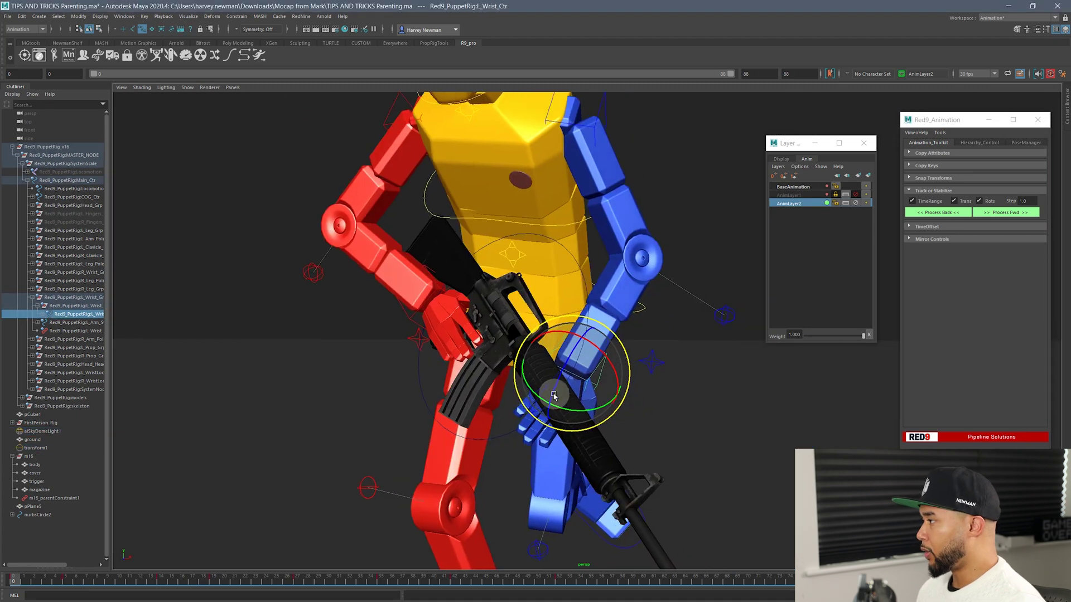
click(458, 320)
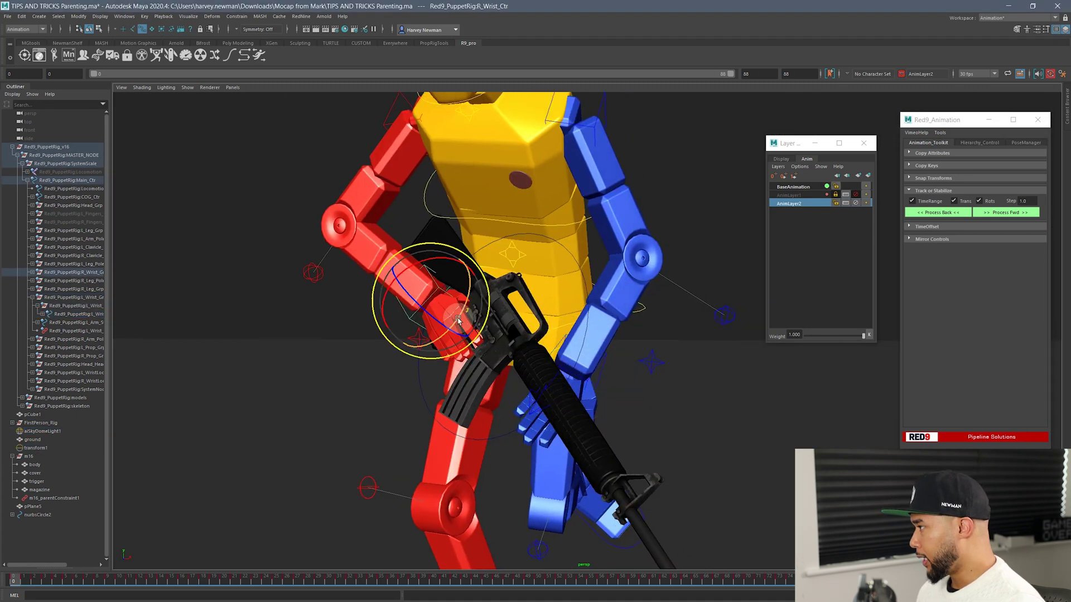
click(590, 285)
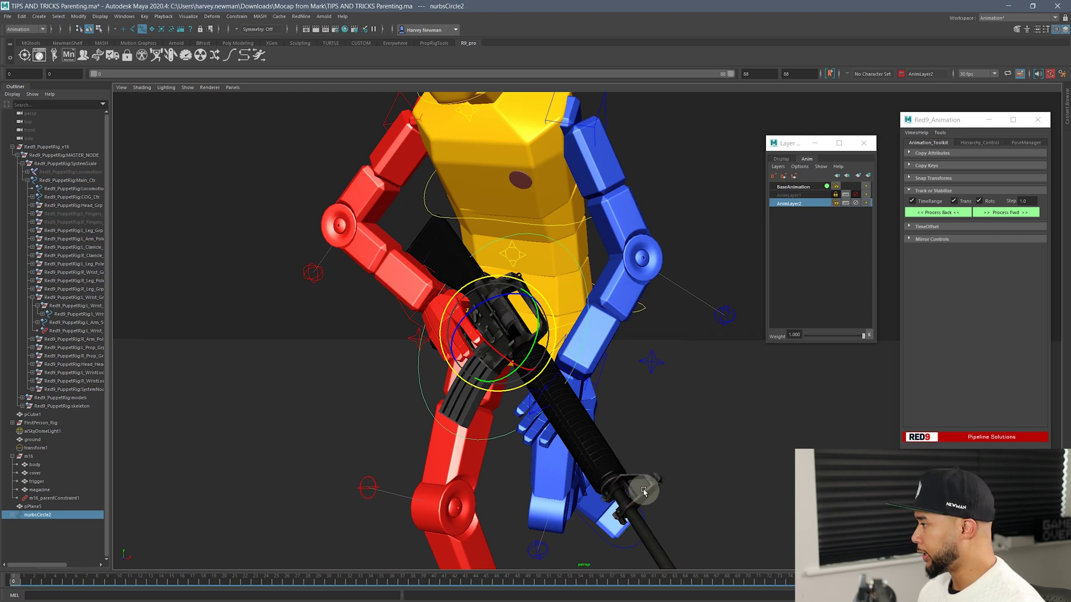
shift+click(596, 386)
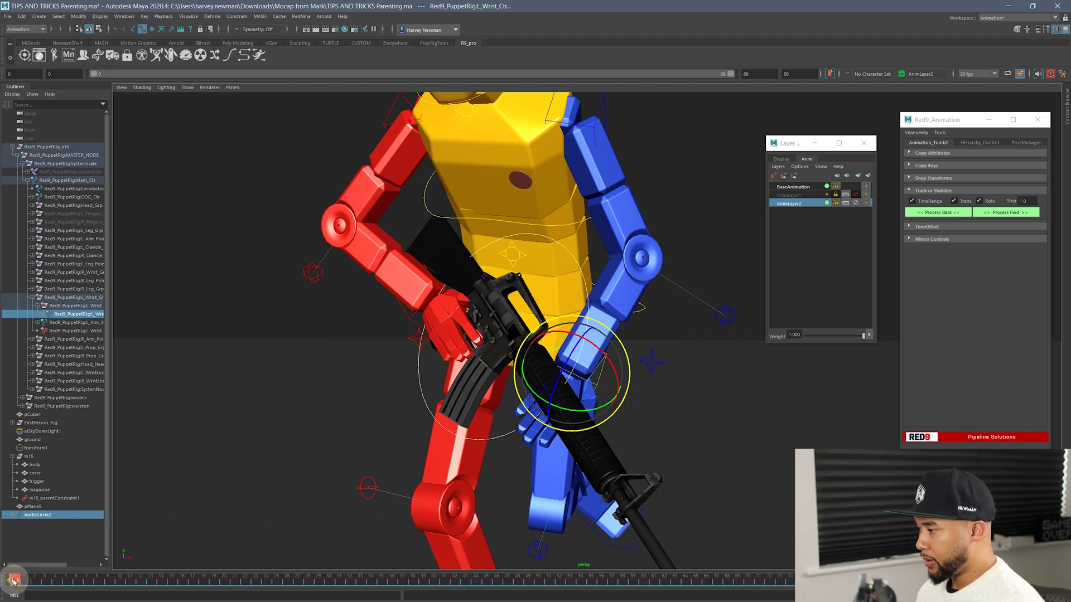
shift+drag(12, 581, 72, 586)
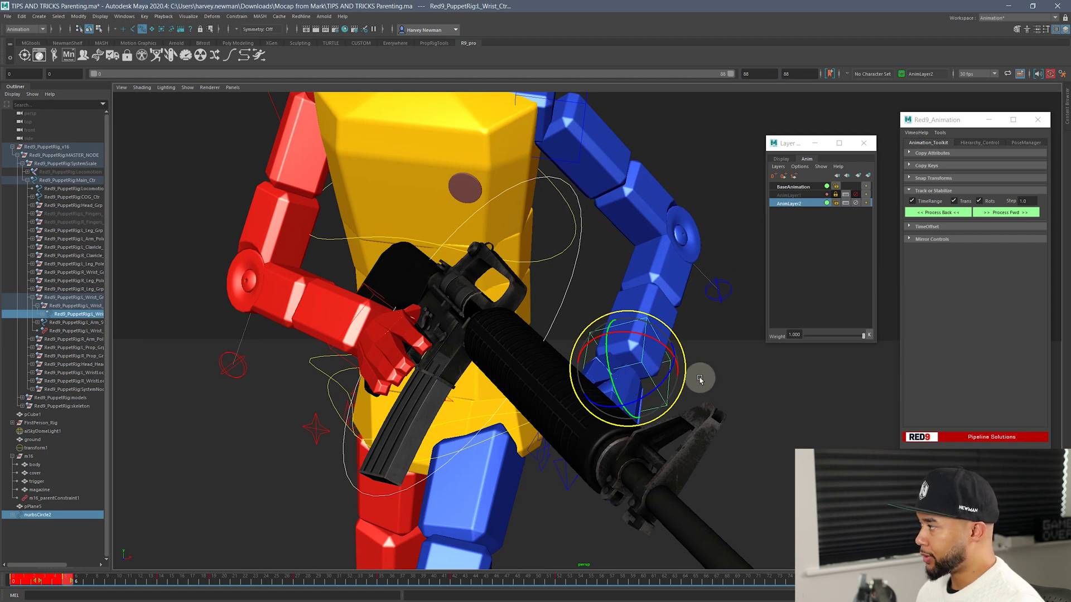
alt+drag(681, 396, 430, 234)
alt+drag(249, 145, 330, 293)
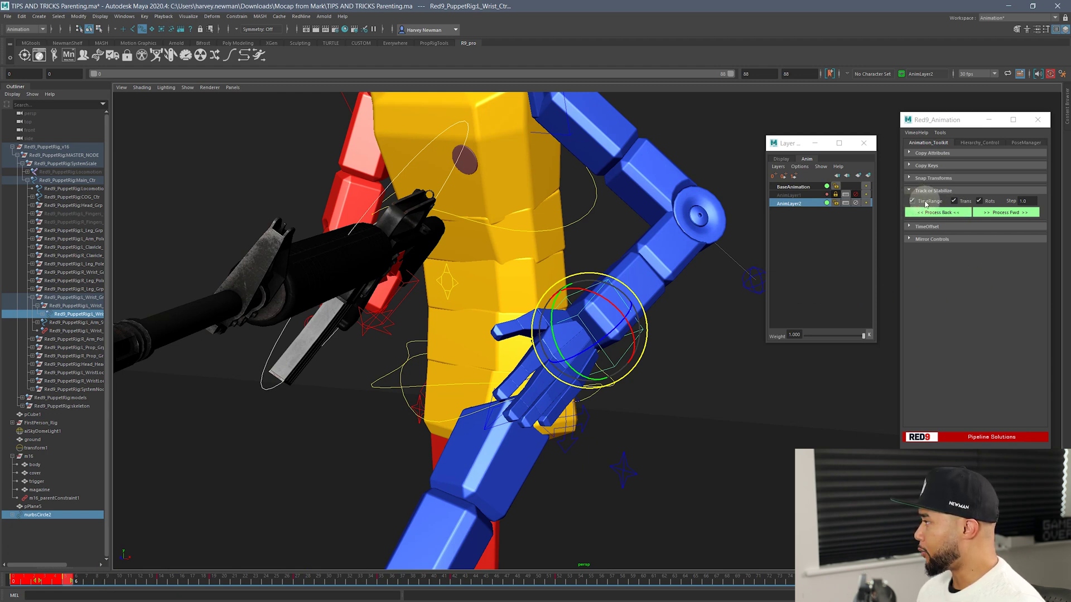
click(1017, 213)
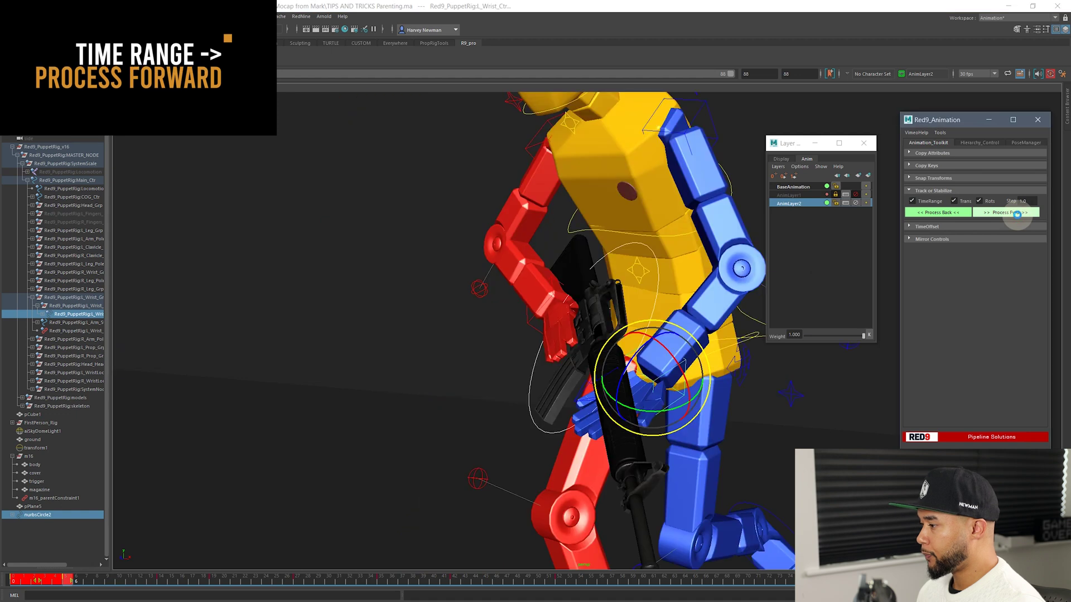
Scrub between frames 0 and 8 from several angles to examine how the tracked left hand follows the rifle
drag(13, 578, 48, 572)
alt+drag(216, 424, 251, 402)
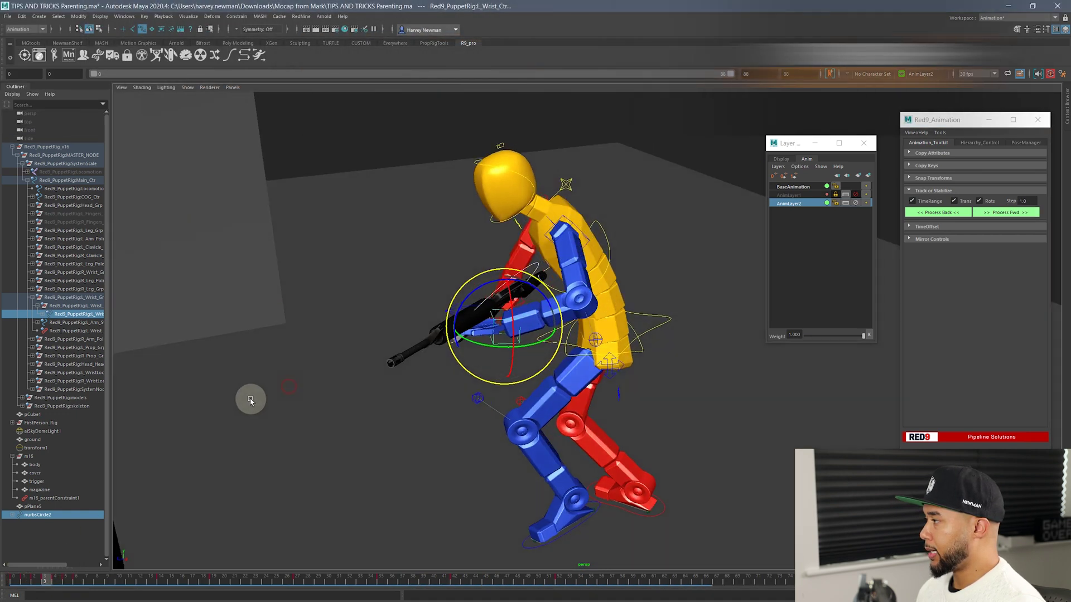
mouse_move(40, 587)
mouse_down()
mouse_move(25, 583)
mouse_move(76, 578)
mouse_move(34, 580)
mouse_up()
alt+drag(145, 491, 322, 486)
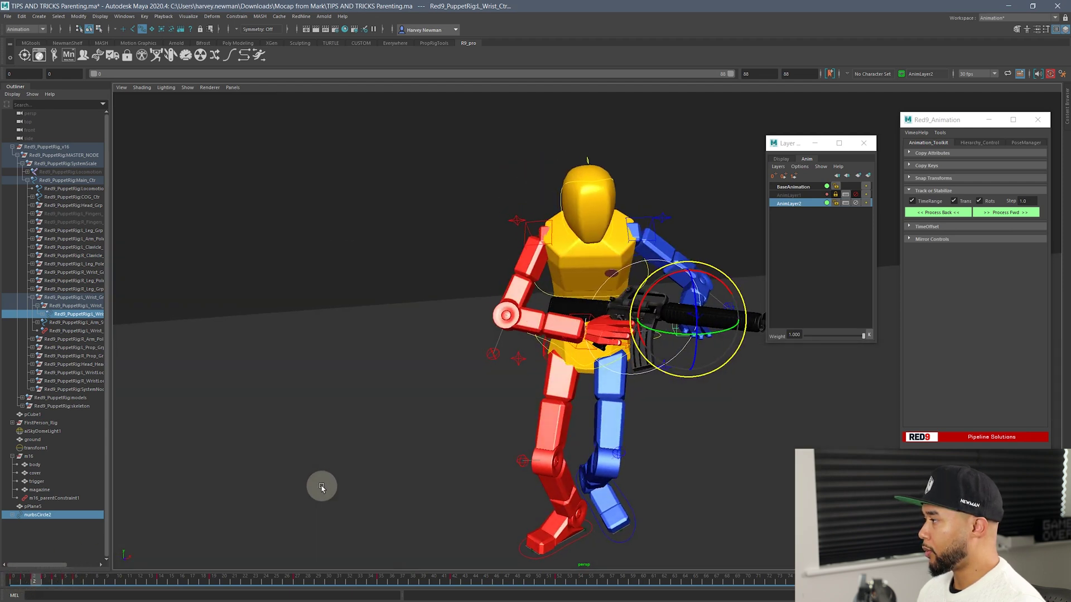
drag(40, 583, 86, 580)
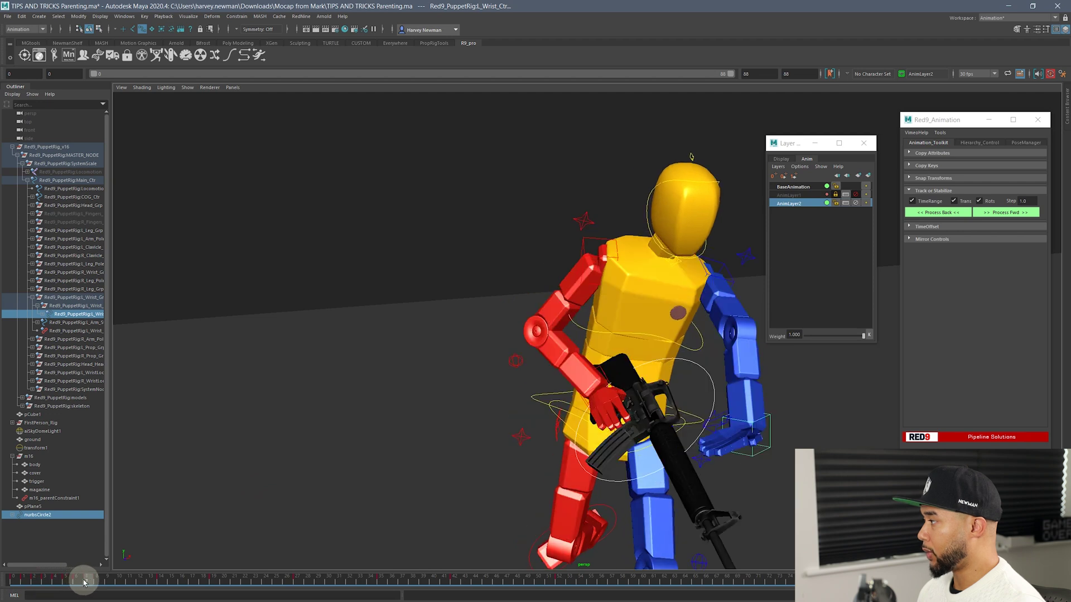
alt+drag(237, 530, 176, 538)
drag(97, 582, 78, 578)
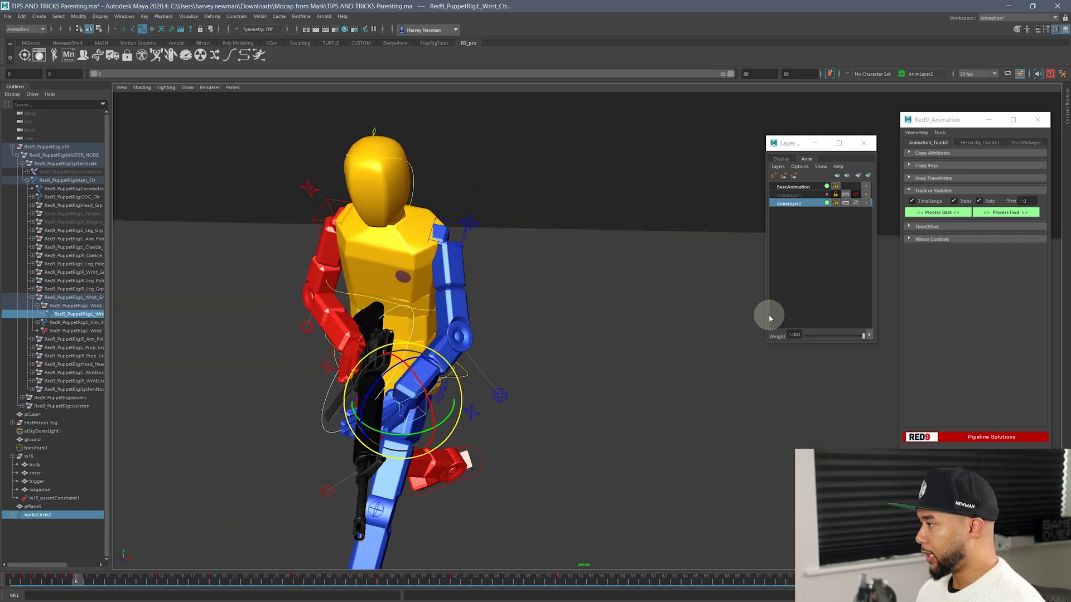
alt+drag(482, 371, 679, 265)
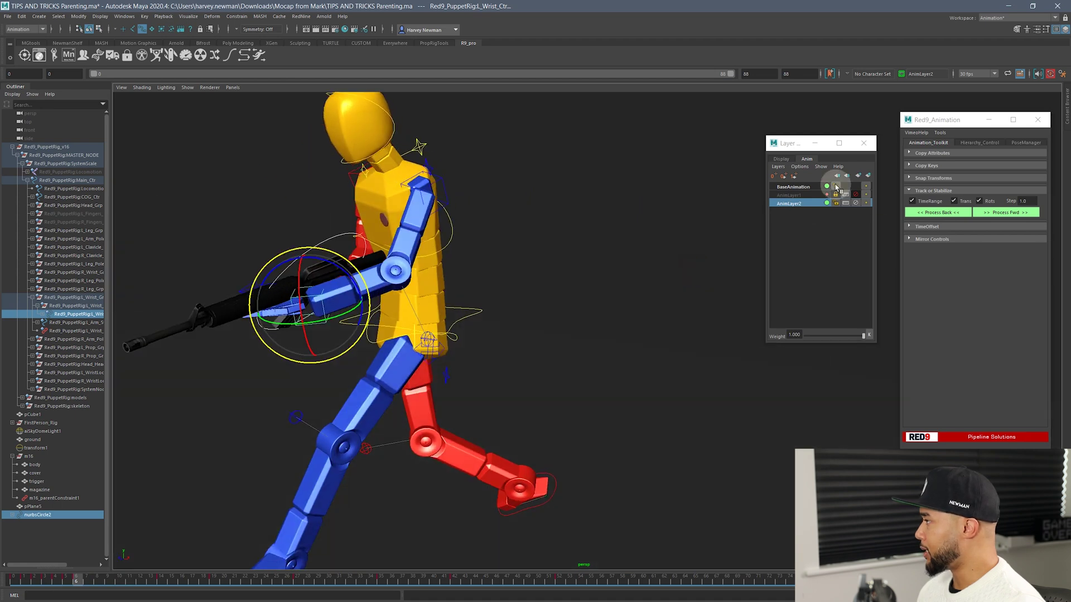
Zero key the left wrist control on AnimLayer2 at frame 6 and check the hand's motion through the neighbouring frames
click(773, 176)
key(w)
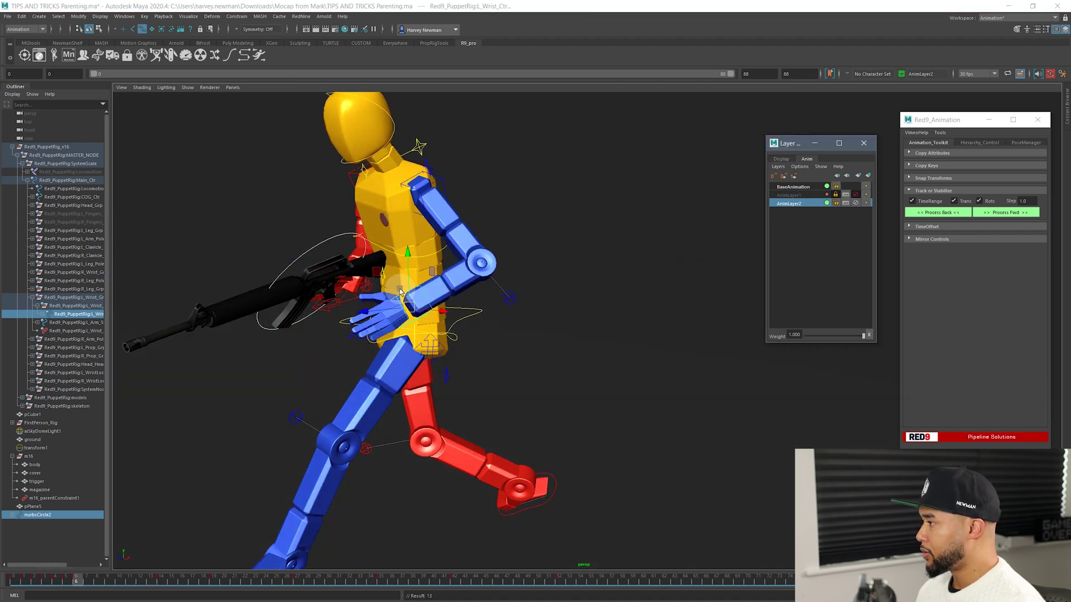
alt+drag(408, 297, 368, 350)
mouse_move(82, 584)
mouse_down()
mouse_move(118, 590)
mouse_move(62, 592)
mouse_move(101, 582)
mouse_up()
click(79, 582)
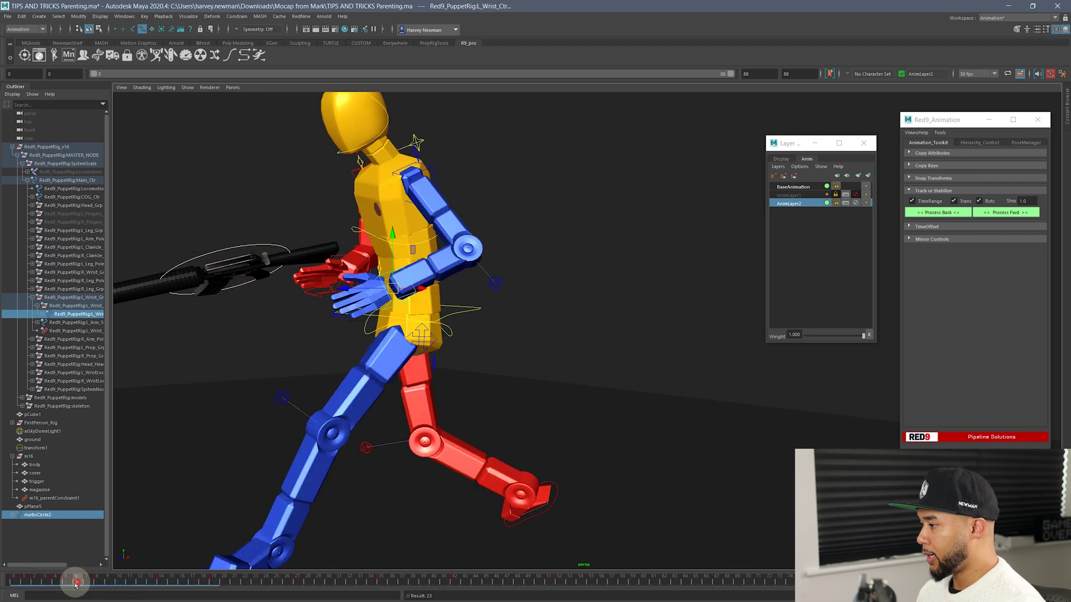
Try deleting the left wrist control's key at frame 6, check the preceding frame, and undo the deletion
right_click(79, 582)
click(110, 413)
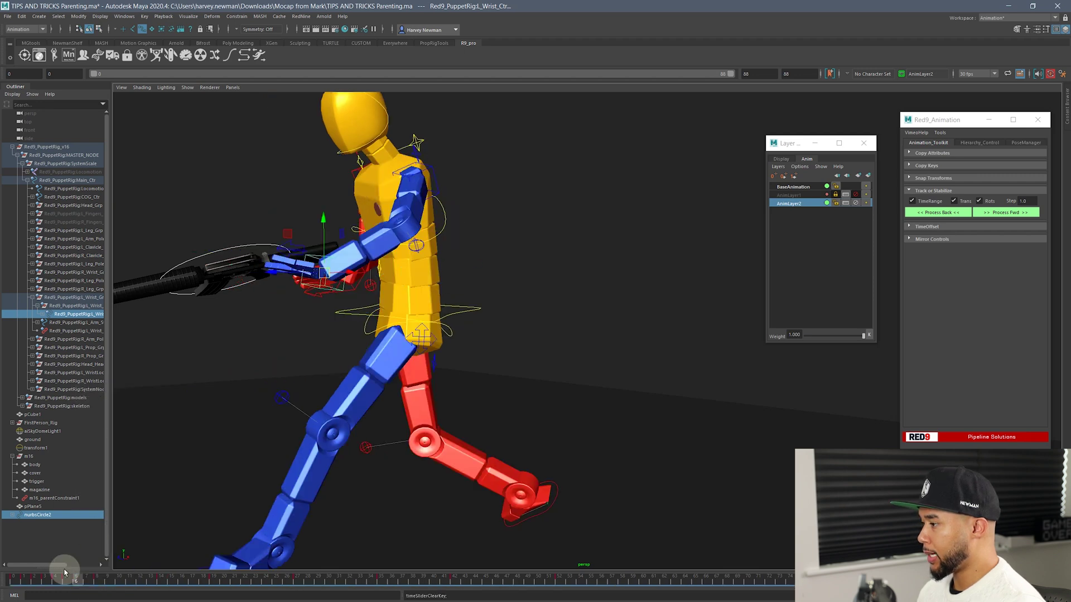
mouse_move(67, 577)
mouse_down()
mouse_move(100, 591)
mouse_move(77, 588)
mouse_up()
key(ctrl+z)
key(ctrl+z)
Select only the left wrist control and delete its key at frame 6 after checking the motion up to frame 8
click(397, 301)
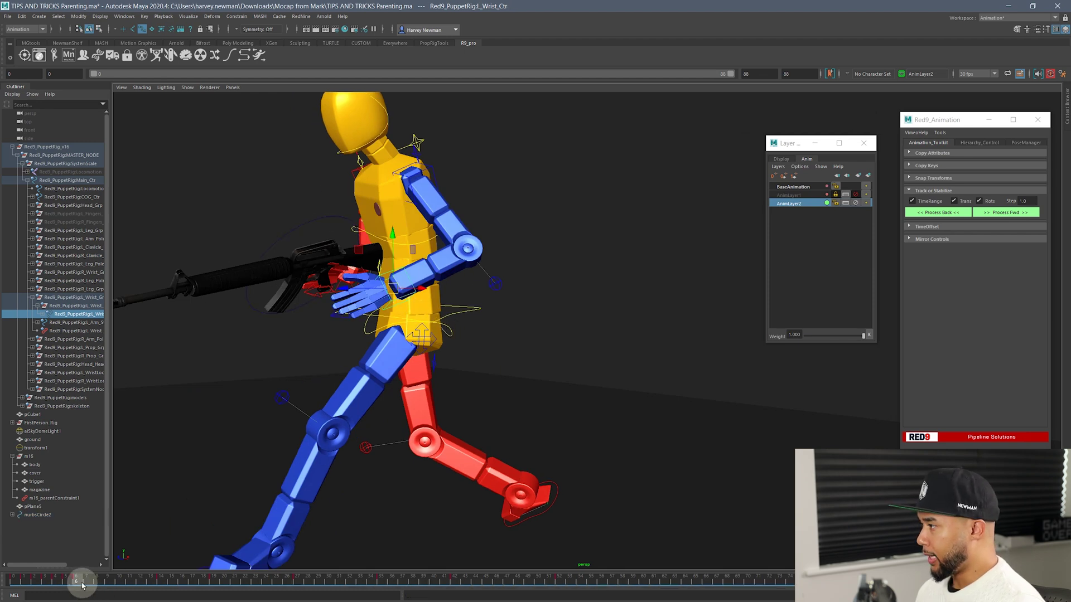
mouse_move(82, 584)
mouse_down()
mouse_move(72, 590)
mouse_move(102, 589)
mouse_up()
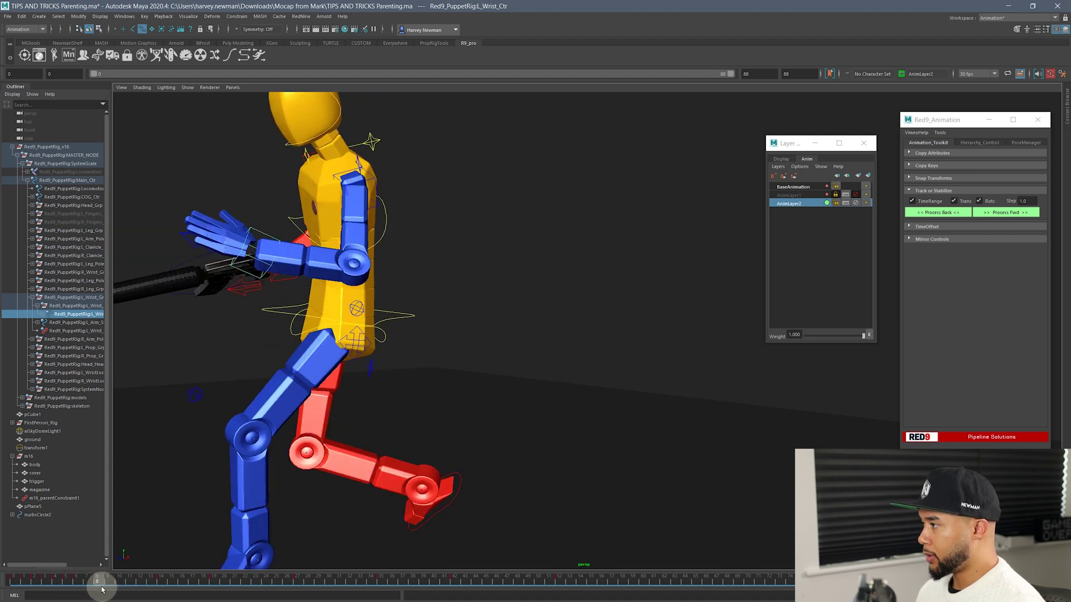
alt+drag(222, 416, 367, 382)
drag(108, 589, 78, 582)
alt+drag(291, 472, 380, 405)
right_drag(82, 582, 122, 411)
Rotate the left wrist control at frame 6 to adjust the hand as it leaves the rifle, checking the surrounding frames
key(e)
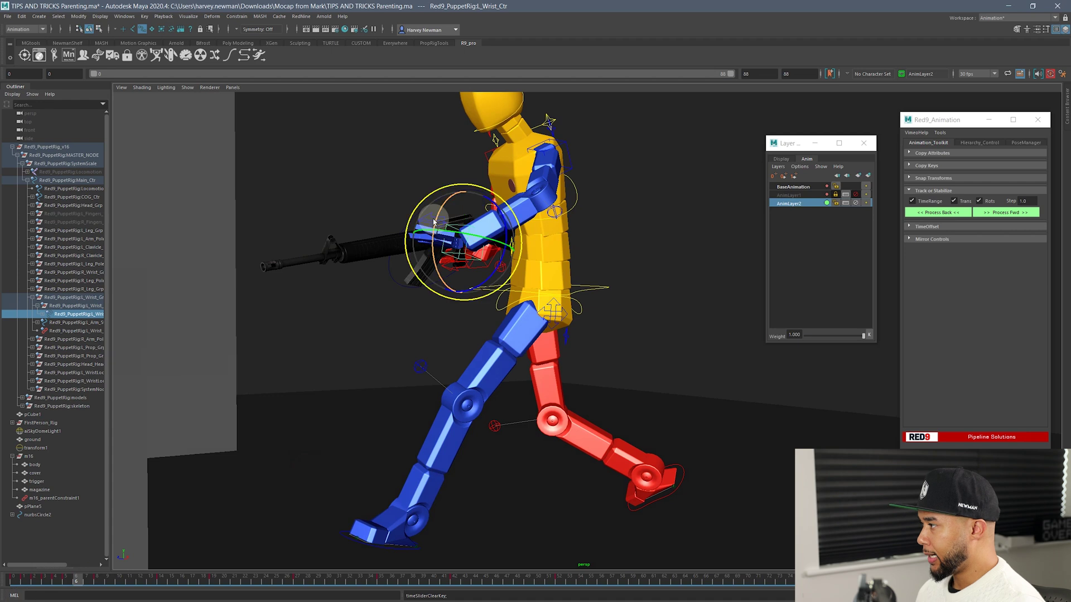
drag(510, 233, 479, 229)
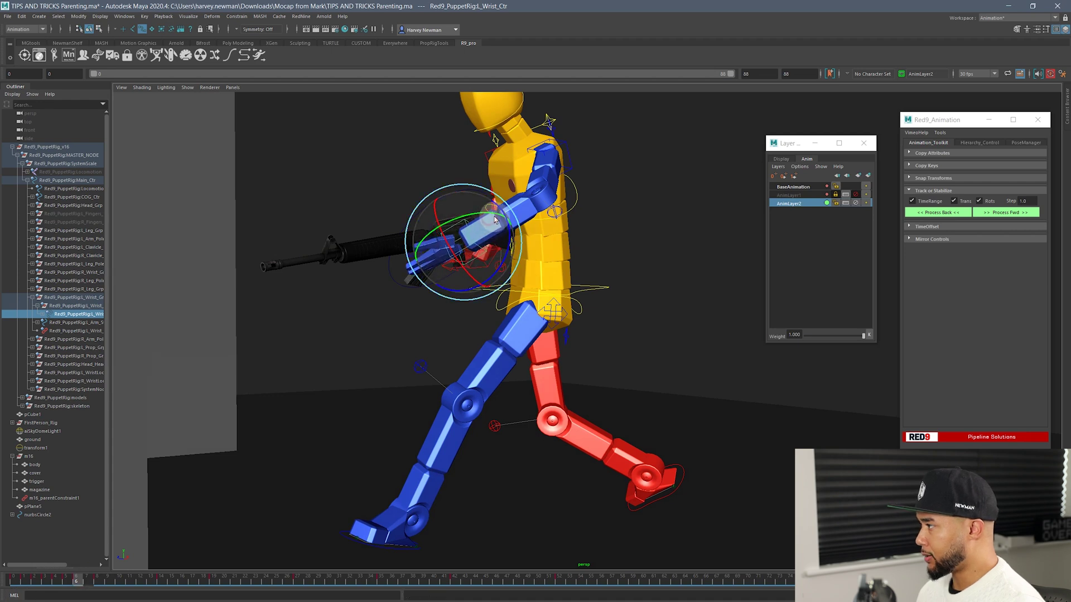
drag(81, 581, 97, 581)
scroll(260, 429, down, 4)
alt+drag(260, 429, 312, 446)
drag(23, 582, 81, 580)
alt+drag(329, 379, 369, 365)
scroll(370, 365, up, 2)
alt+middle_drag(370, 366, 366, 499)
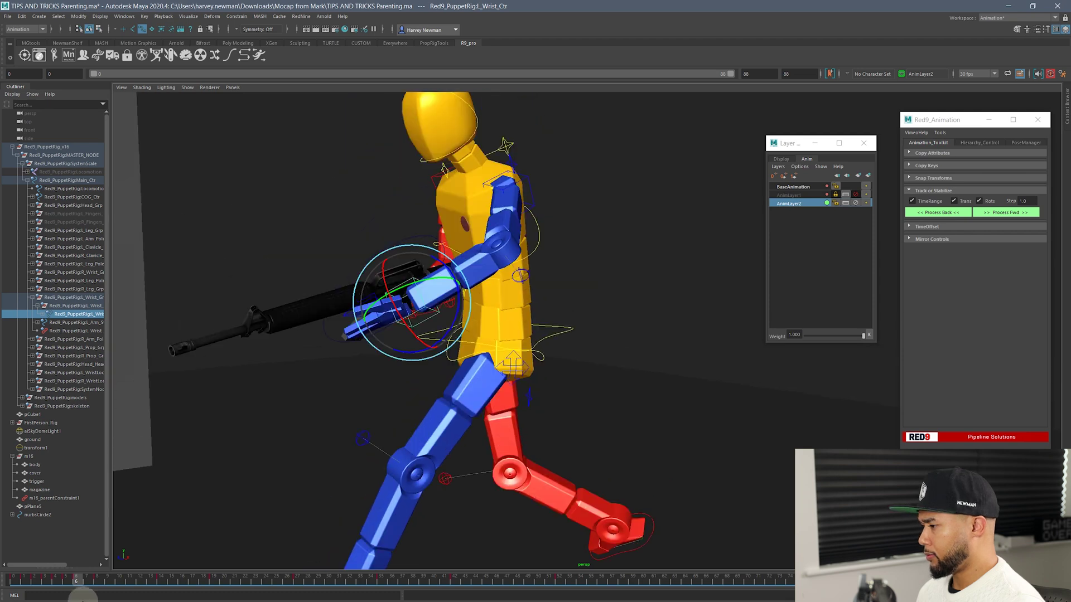
drag(76, 581, 81, 583)
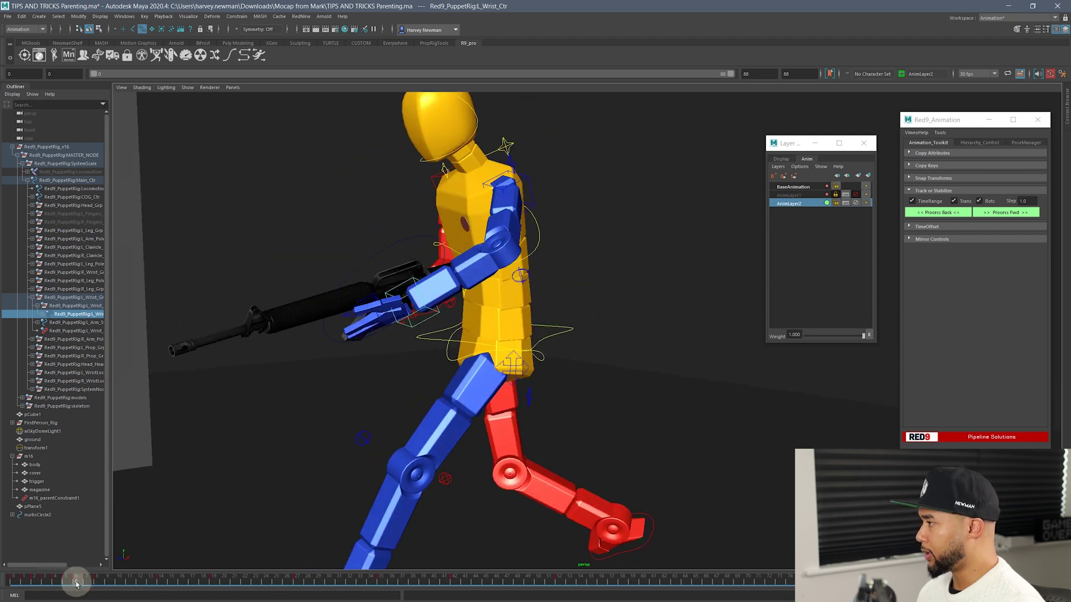
alt+drag(203, 434, 295, 383)
mouse_move(490, 389)
mouse_down()
mouse_move(456, 406)
mouse_move(480, 381)
mouse_up()
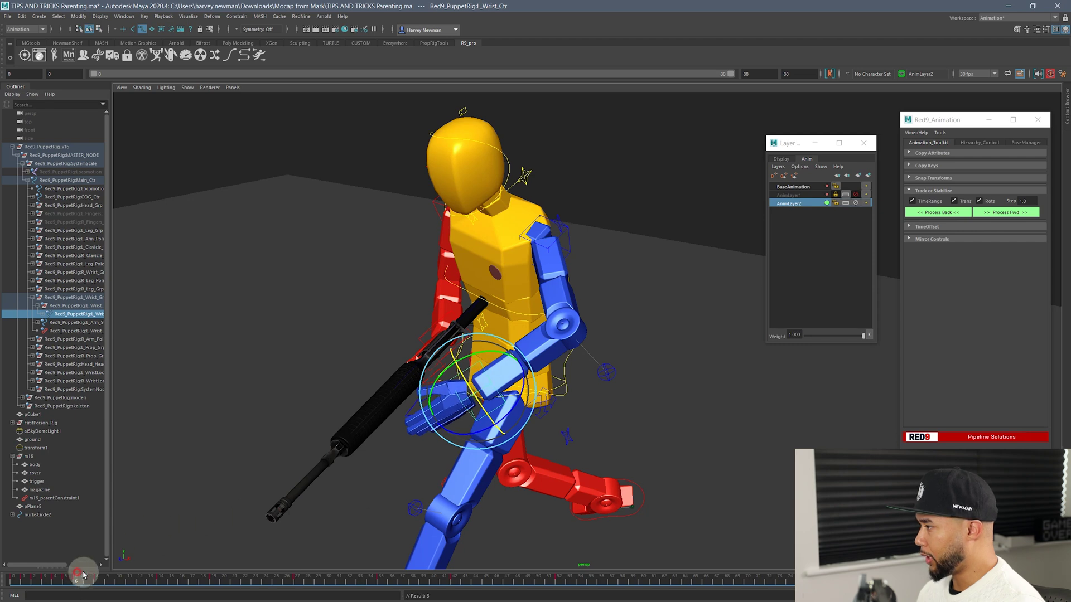
Delete the left wrist control's key at frame 5
mouse_move(81, 583)
mouse_down()
mouse_move(106, 580)
mouse_move(69, 583)
mouse_up()
right_click(68, 582)
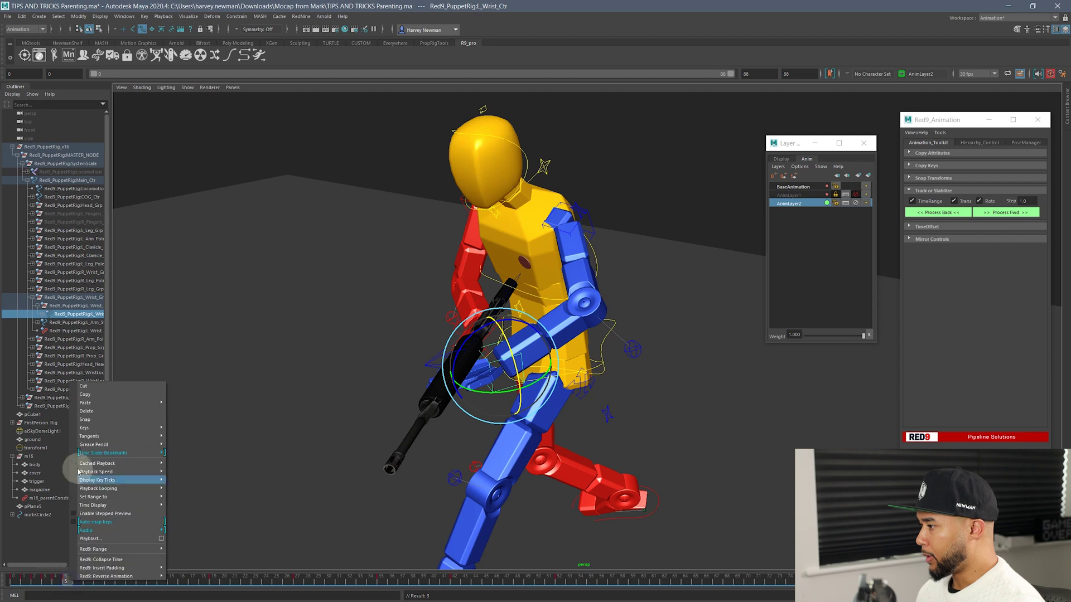
click(92, 415)
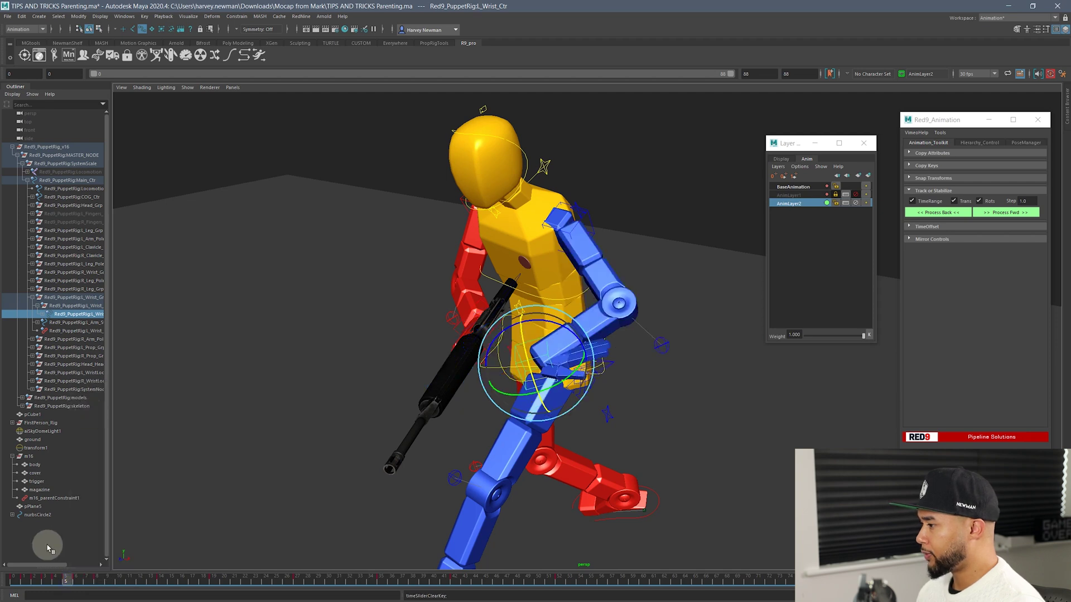
mouse_move(69, 580)
mouse_down()
mouse_move(57, 581)
mouse_move(67, 580)
mouse_up()
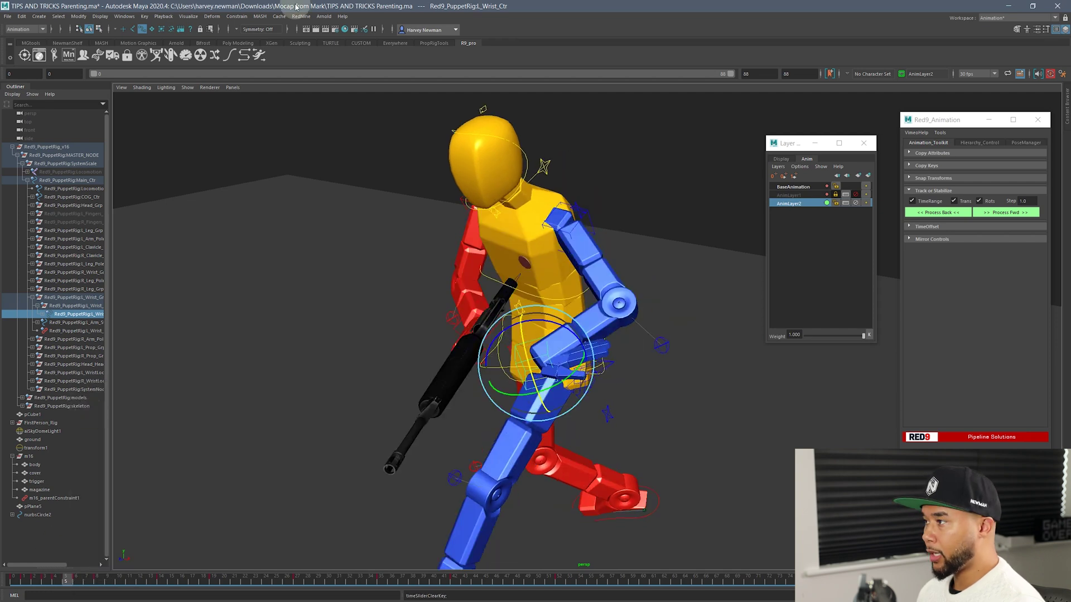
At frame 0, open the left wrist control's curves in the Graph Editor and review the available curve filters
click(14, 580)
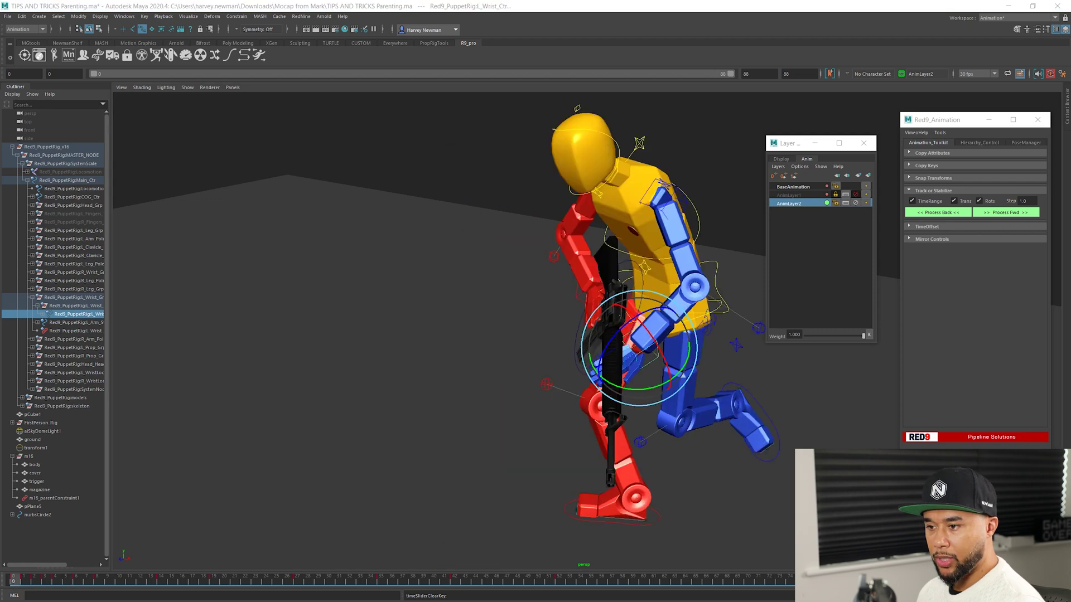
drag(0, 242, 465, 207)
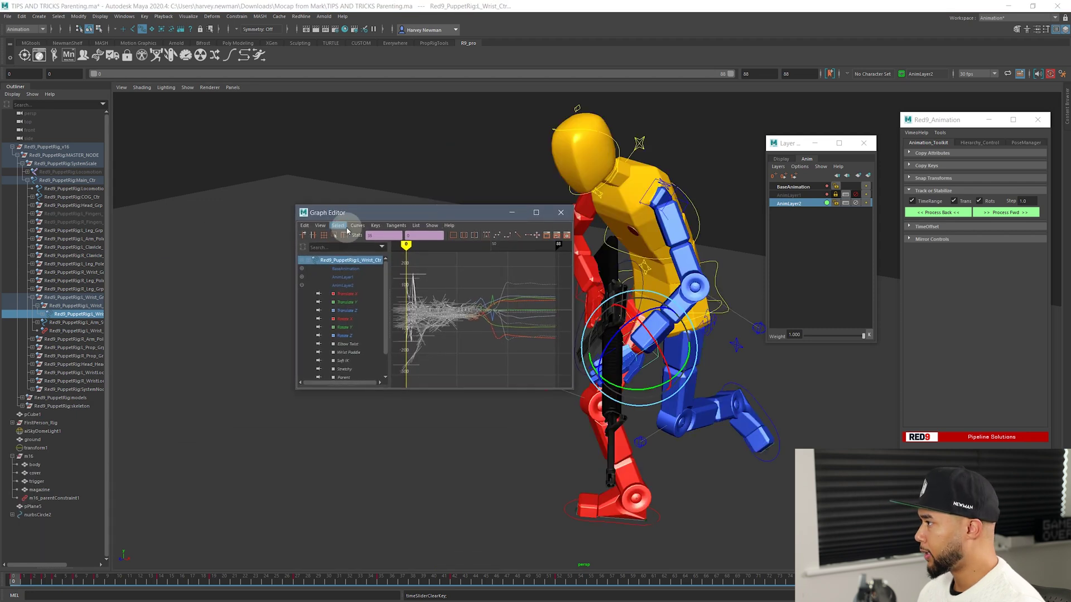
click(357, 225)
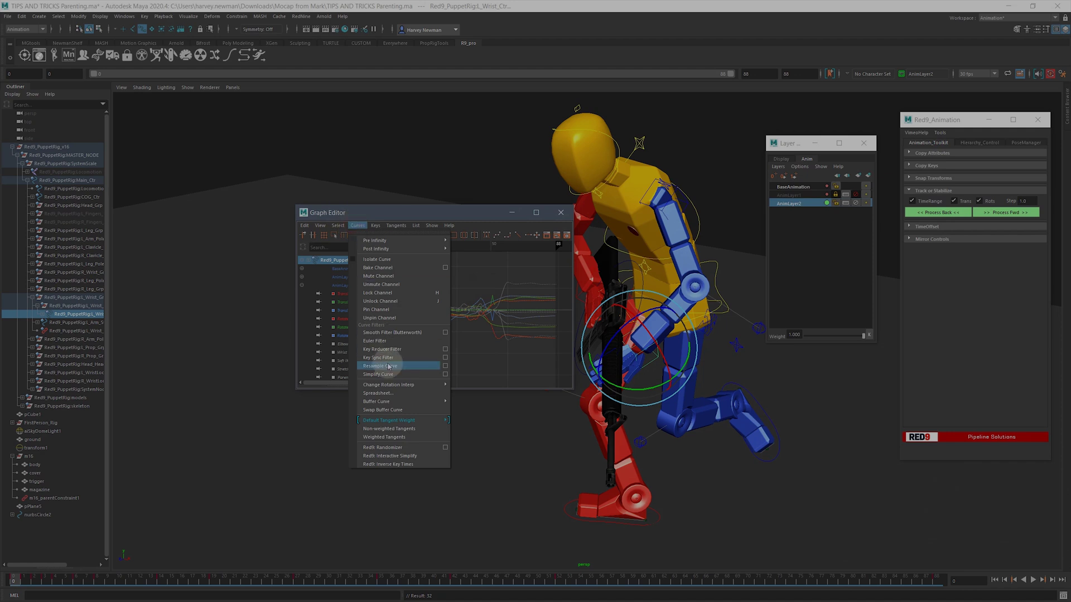
click(389, 366)
click(561, 213)
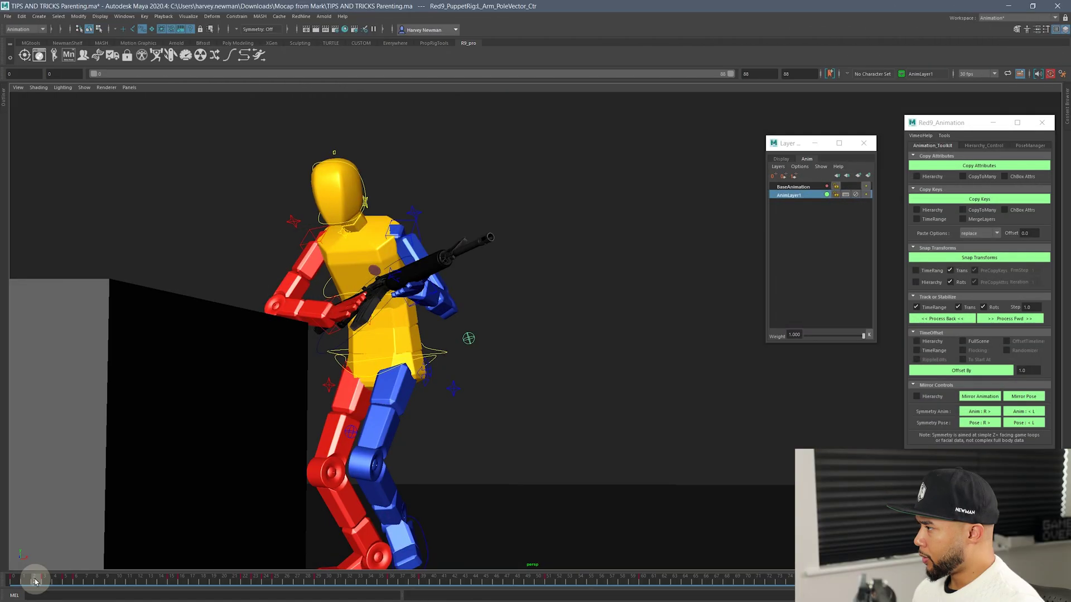
Select the left wrist control and delete its unwanted key on AnimLayer1 where the hand leaves the rifle
drag(42, 583, 124, 588)
click(448, 331)
click(109, 560)
click(98, 582)
right_click(77, 582)
click(127, 418)
alt+drag(234, 447, 377, 504)
scroll(378, 504, up, 3)
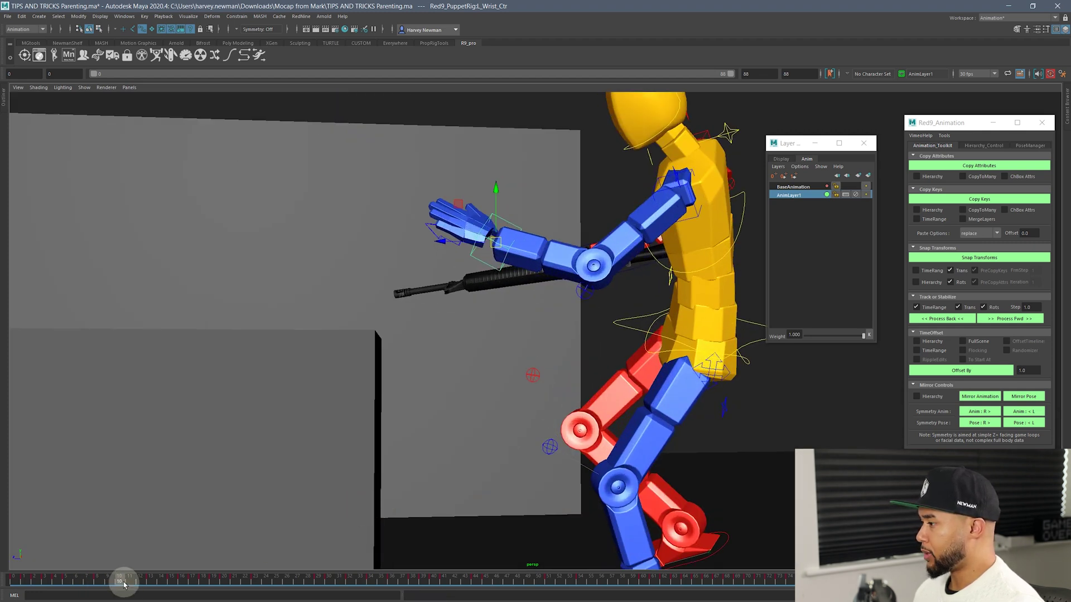
Scrub from frame 10 through the vault and back to examine the left hand's contact with the box
drag(123, 585, 174, 582)
scroll(390, 405, down, 3)
alt+middle_drag(399, 403, 359, 529)
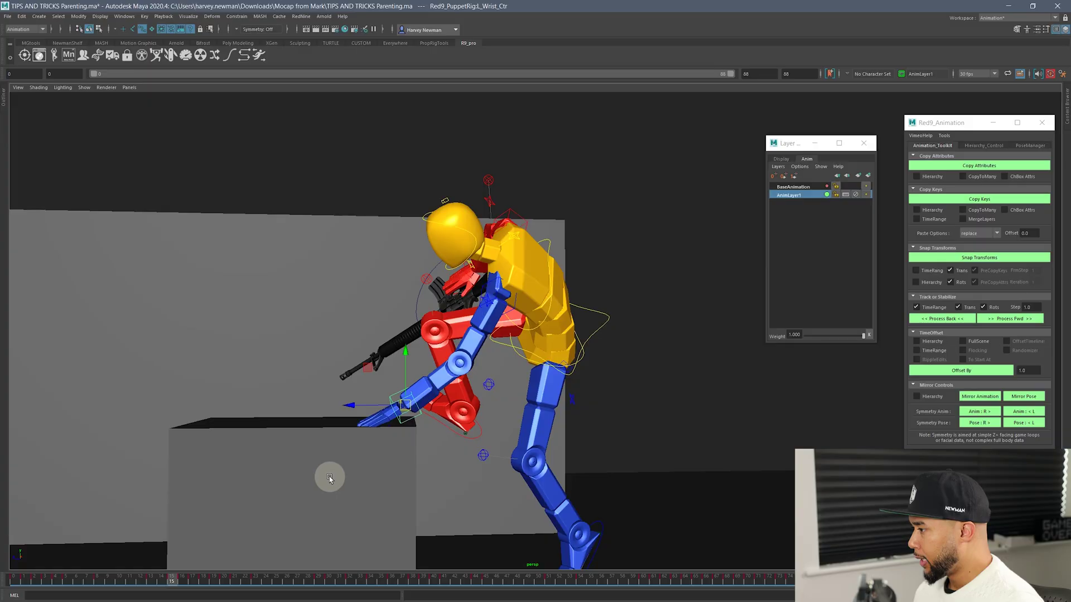
drag(165, 591, 278, 590)
scroll(299, 497, up, 5)
alt+middle_drag(262, 475, 549, 477)
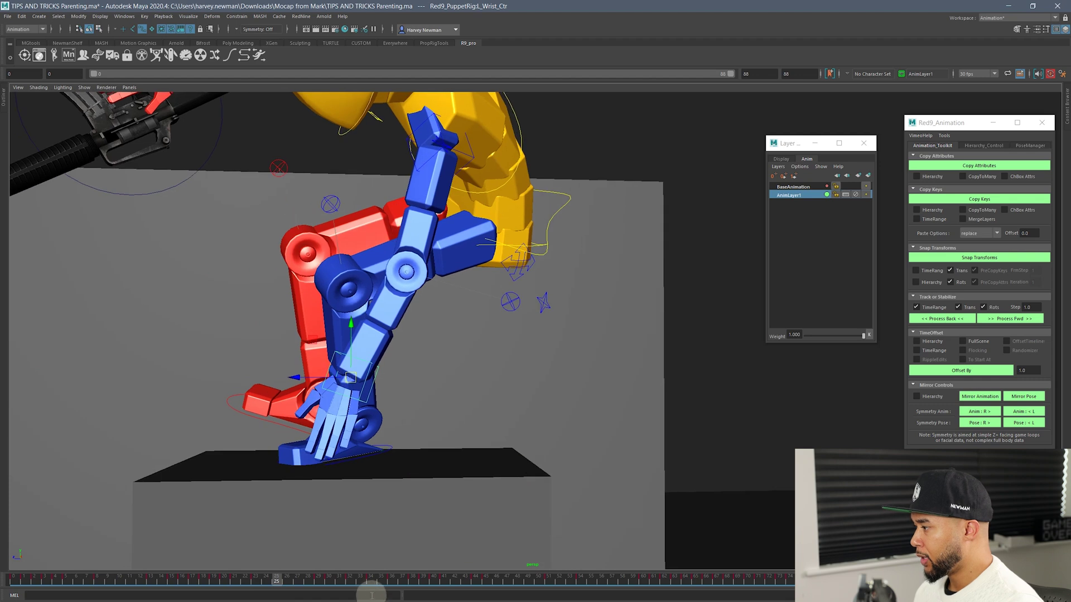
drag(288, 585, 494, 596)
alt+drag(403, 481, 454, 533)
drag(500, 585, 172, 552)
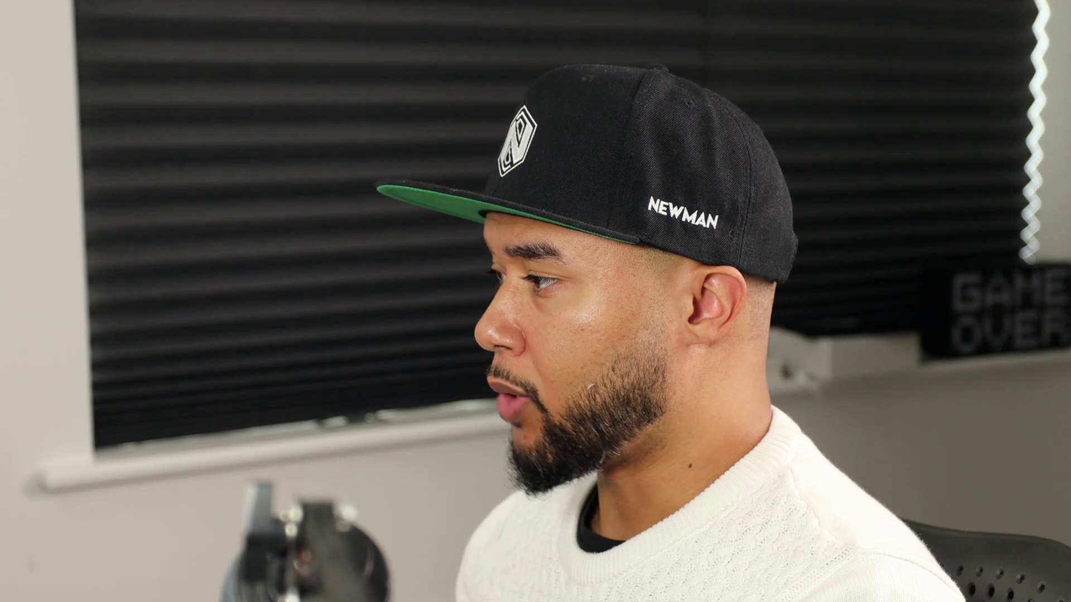